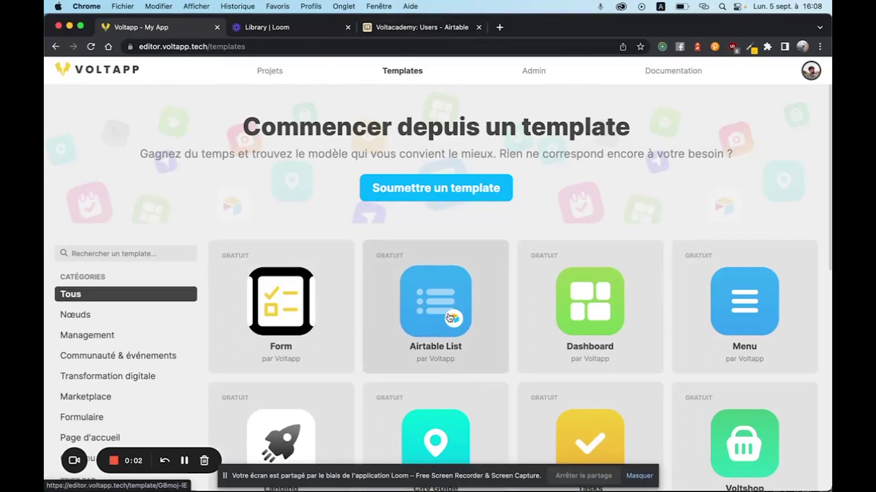
# Open the Voltacademy card in the template gallery and copy it into a new project.
pyautogui.scroll(-7, 628, 295)
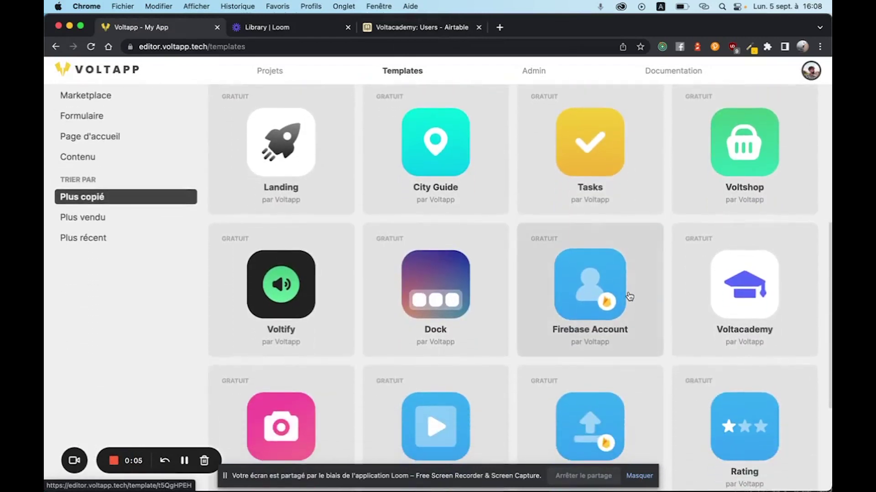
pyautogui.click(747, 299)
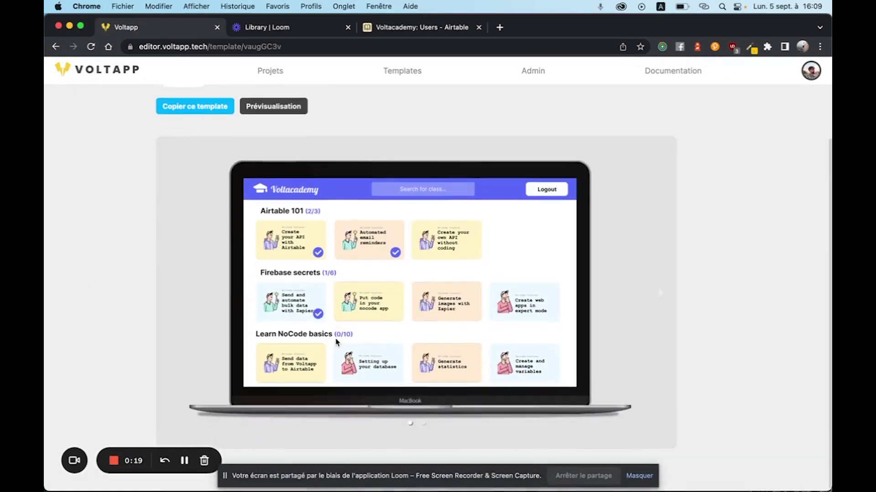
pyautogui.scroll(-1, 336, 342)
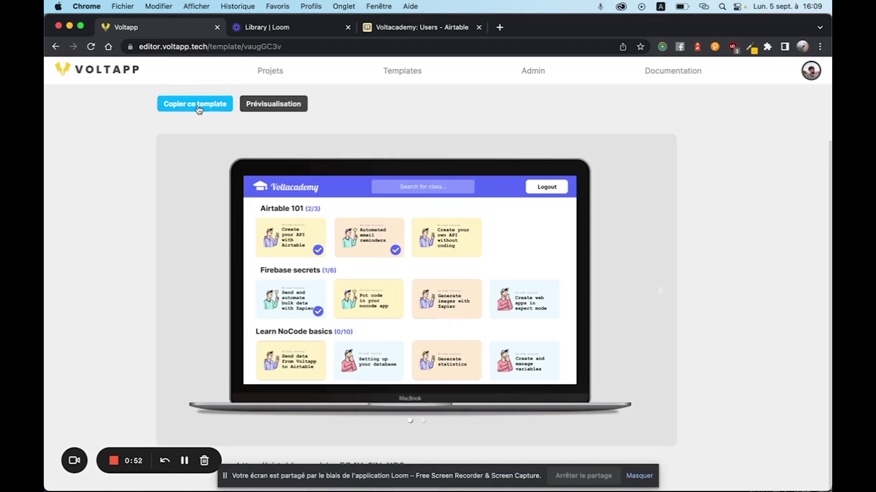
pyautogui.click(199, 105)
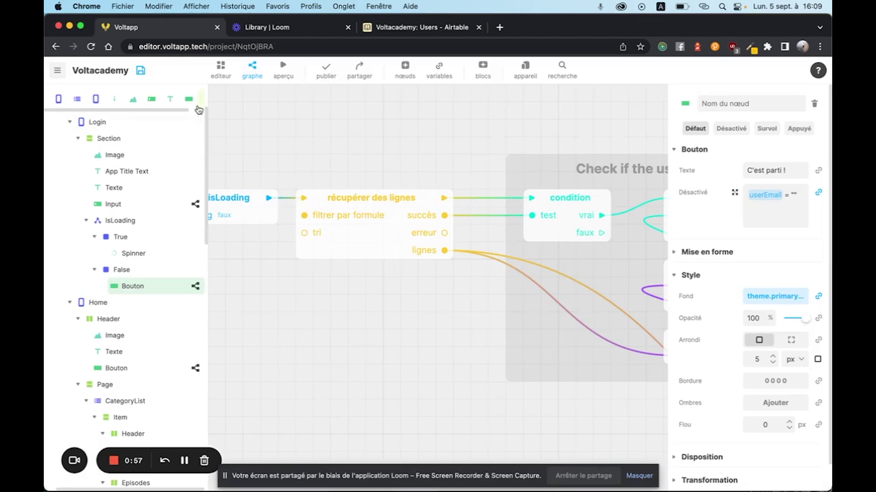
# Select the Voltacademy root, switch to the screen editor, and show all screens together.
pyautogui.scroll(3, 117, 137)
pyautogui.click(116, 122)
pyautogui.click(222, 71)
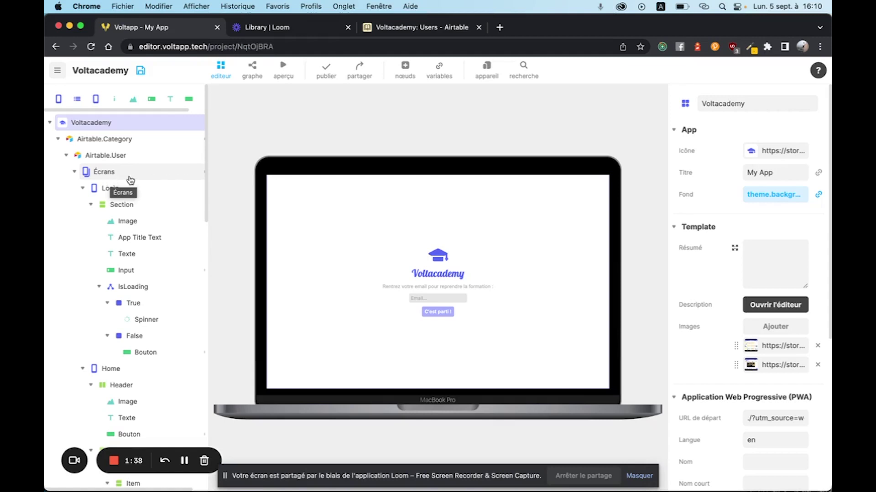
pyautogui.click(123, 173)
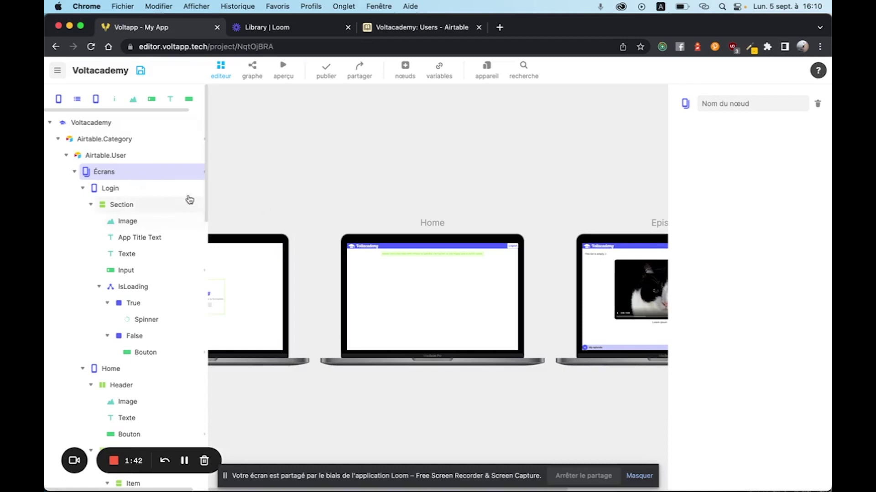
# View the Login and Home screens on the canvas, then deselect Home.
pyautogui.click(144, 190)
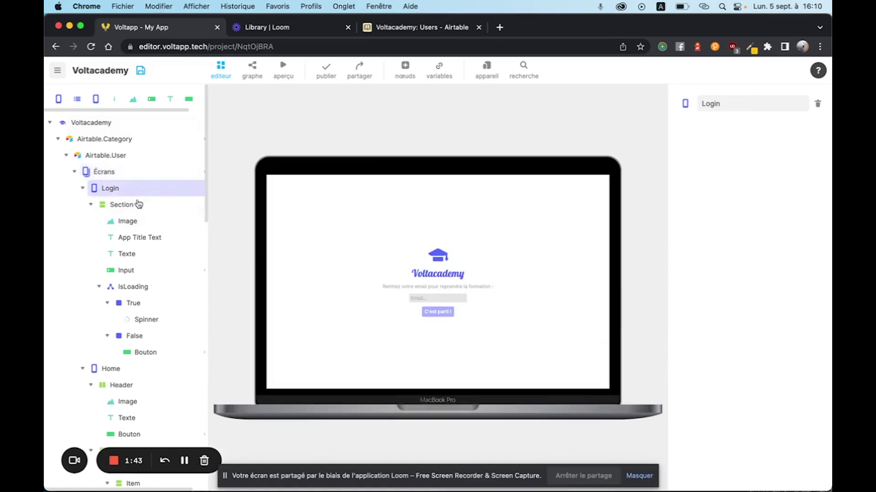
pyautogui.click(130, 369)
pyautogui.scroll(-10, 130, 368)
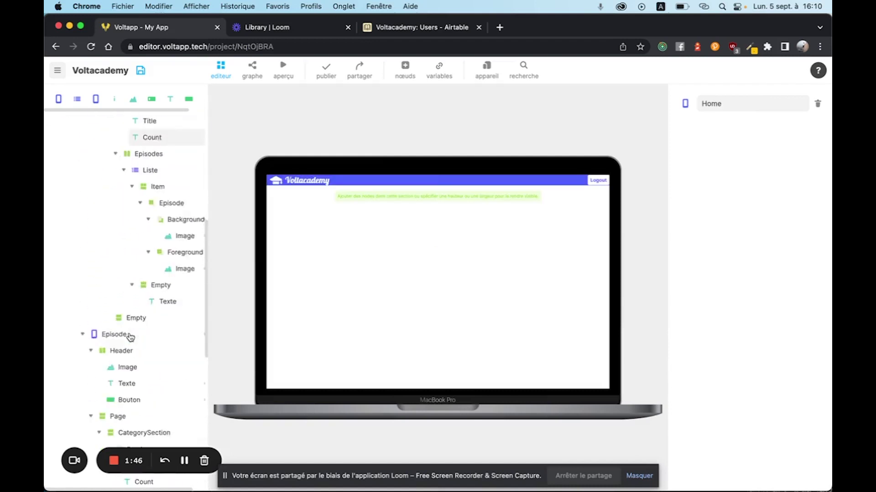
pyautogui.scroll(-2, 130, 338)
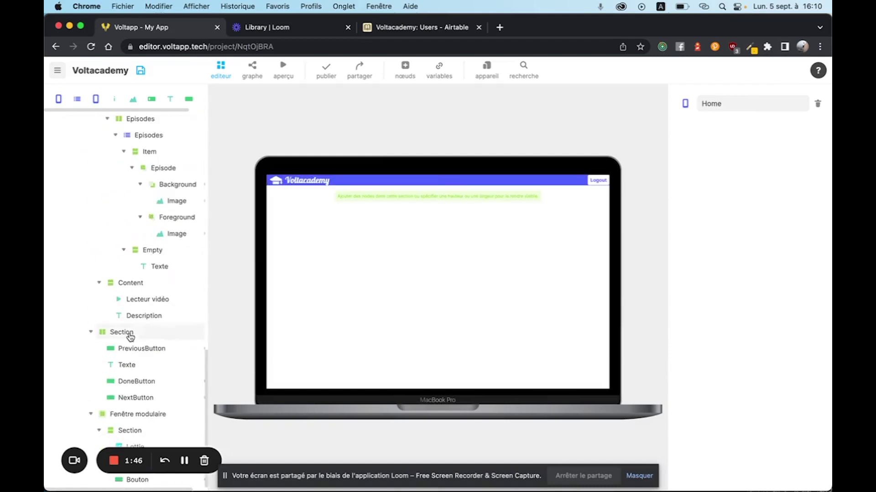
pyautogui.scroll(15, 131, 337)
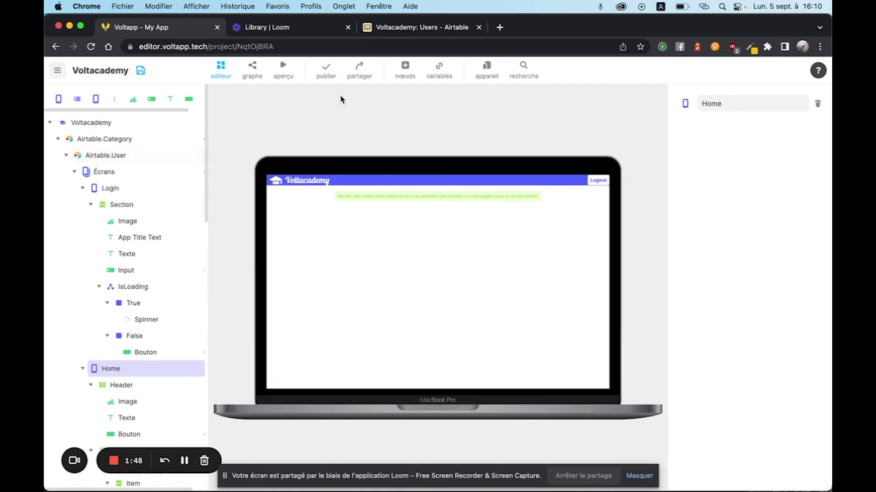
pyautogui.click(291, 193)
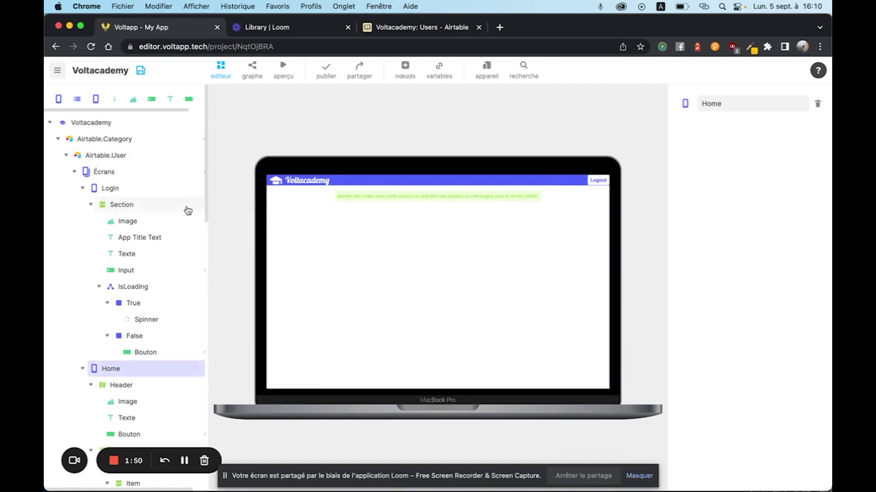
# Launch the preview and log in with a test email, logging out and retrying once.
pyautogui.click(282, 72)
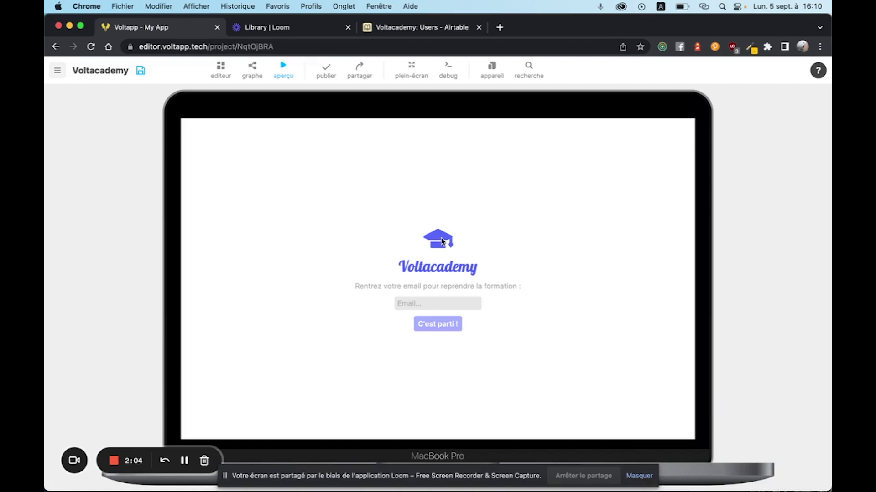
pyautogui.click(434, 303)
pyautogui.write('test@gmail.com')
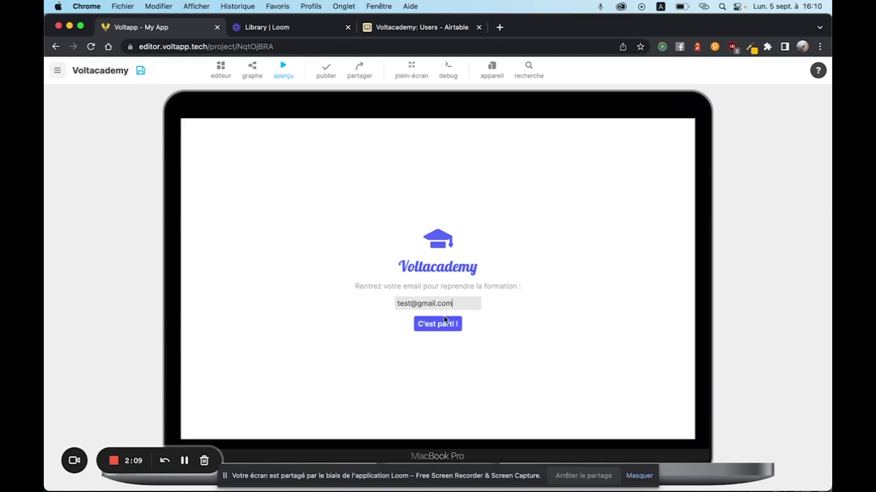
pyautogui.click(446, 324)
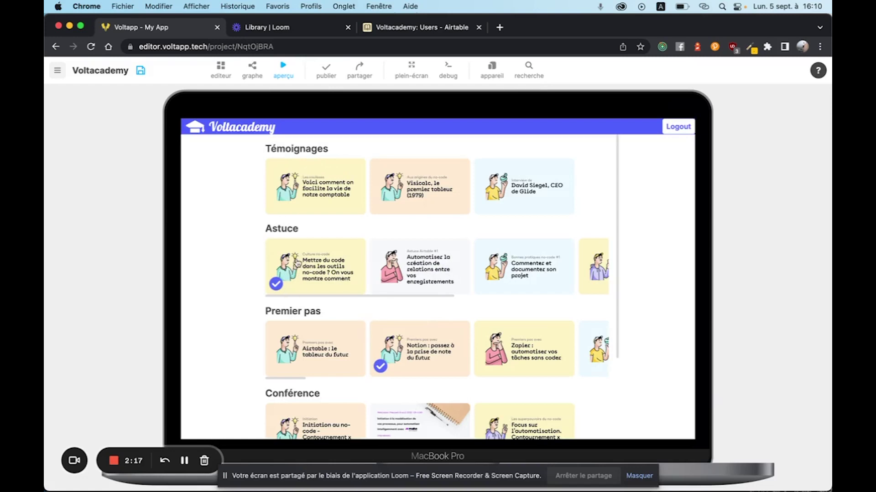
pyautogui.click(678, 127)
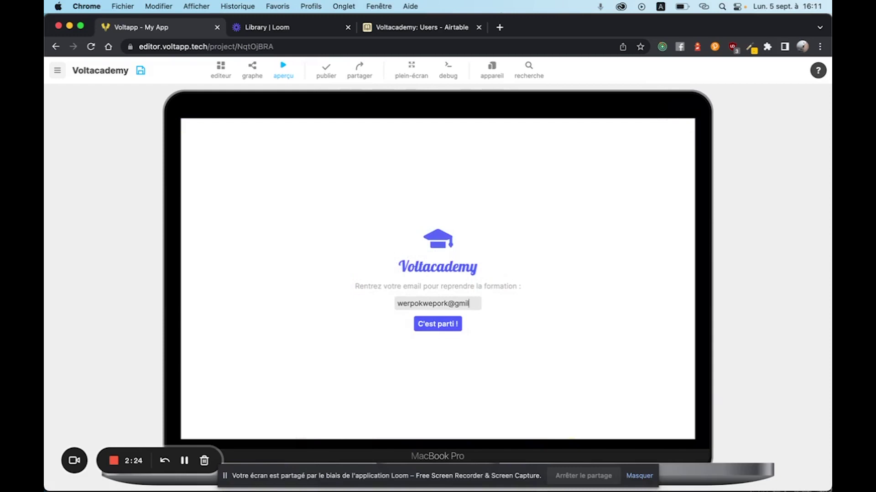
pyautogui.click(437, 324)
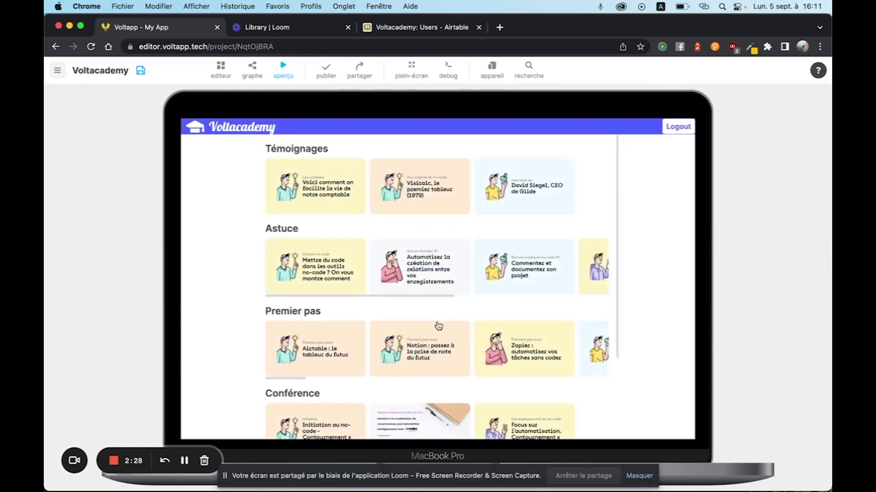
pyautogui.scroll(-5, 344, 358)
pyautogui.scroll(3, 344, 358)
# Open 'Mettre du code dans les outils no-code', finish two lessons, return home, then exit preview.
pyautogui.click(341, 273)
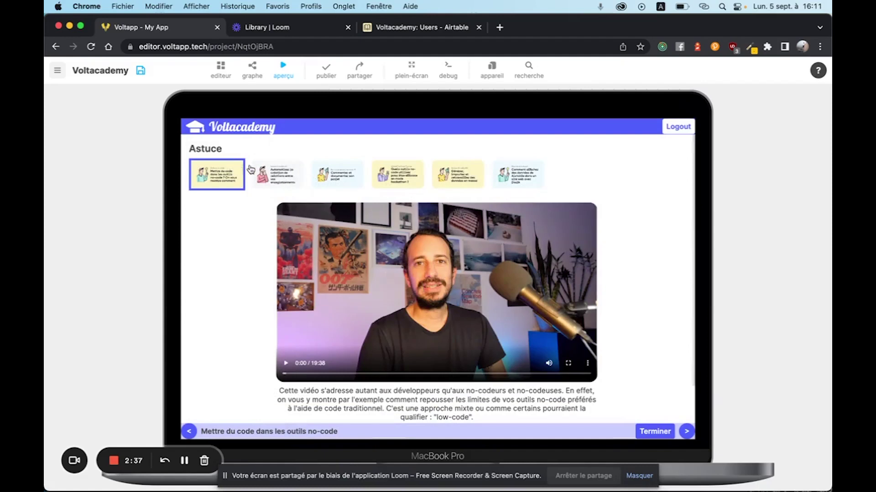
pyautogui.moveTo(189, 149); pyautogui.dragTo(233, 155)
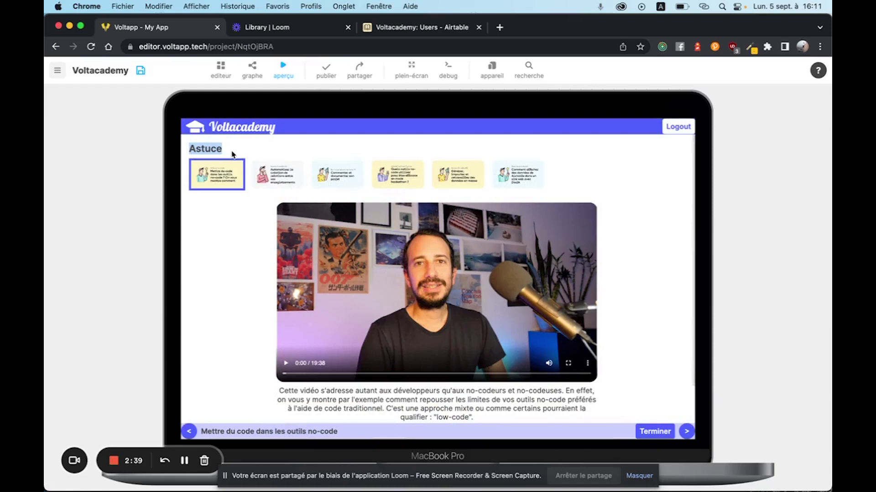
pyautogui.click(657, 431)
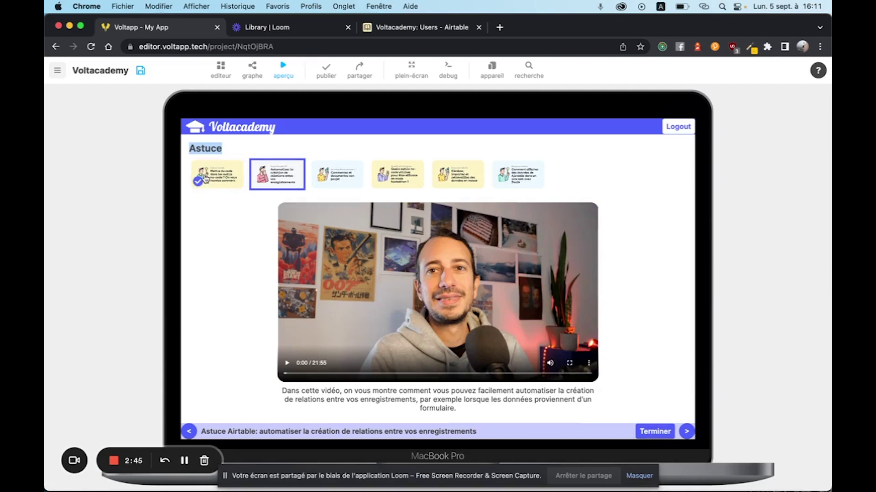
pyautogui.click(661, 436)
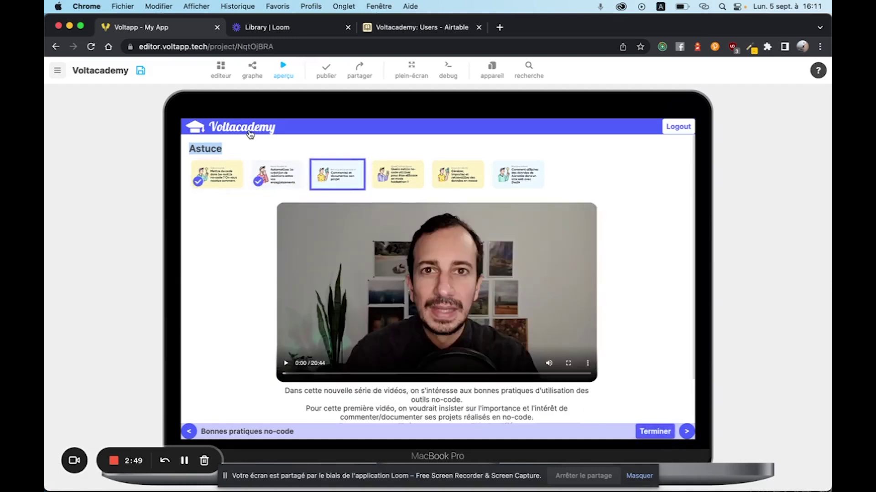
pyautogui.click(232, 128)
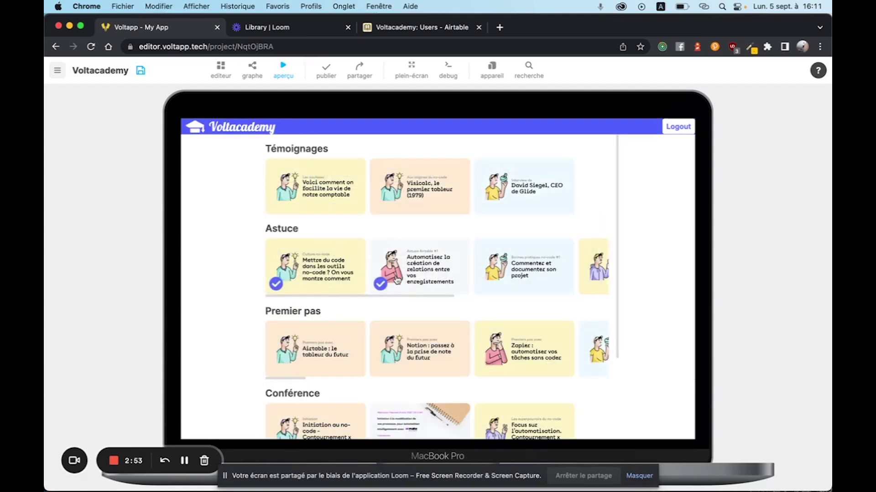
pyautogui.click(284, 69)
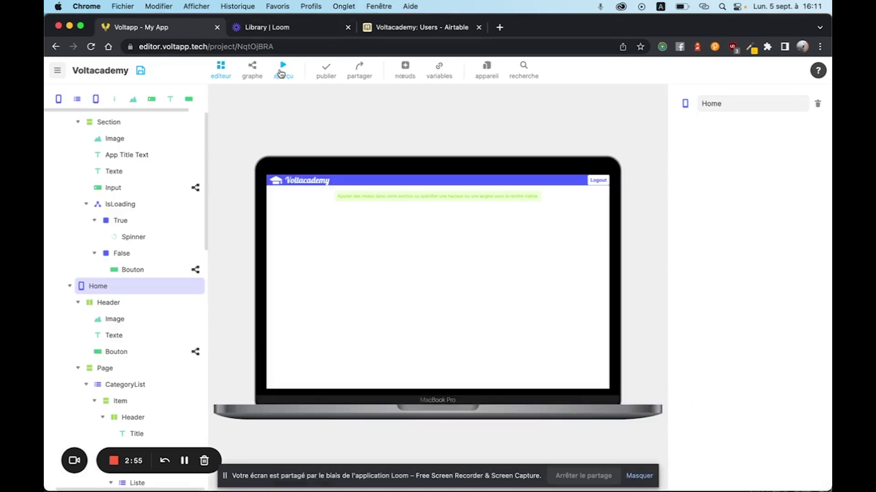
# Reopen and close the preview, then pan the Login button's graph to the changer d'écran node.
pyautogui.scroll(3, 116, 250)
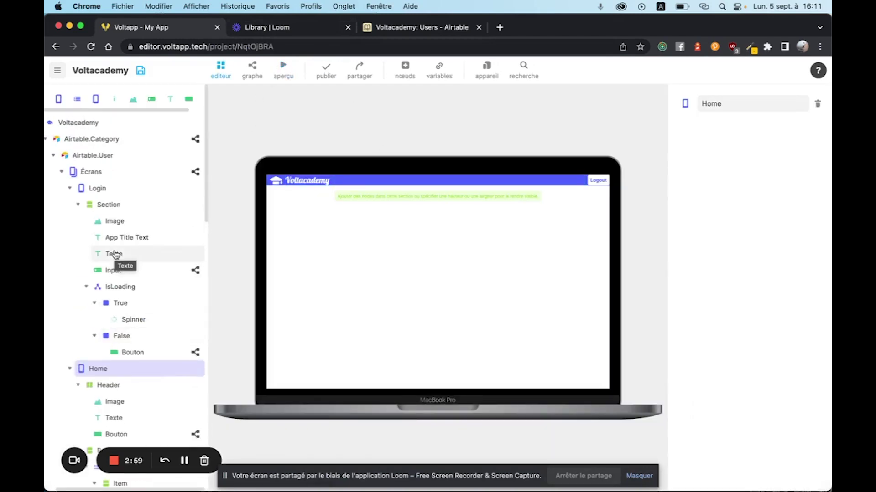
pyautogui.click(284, 70)
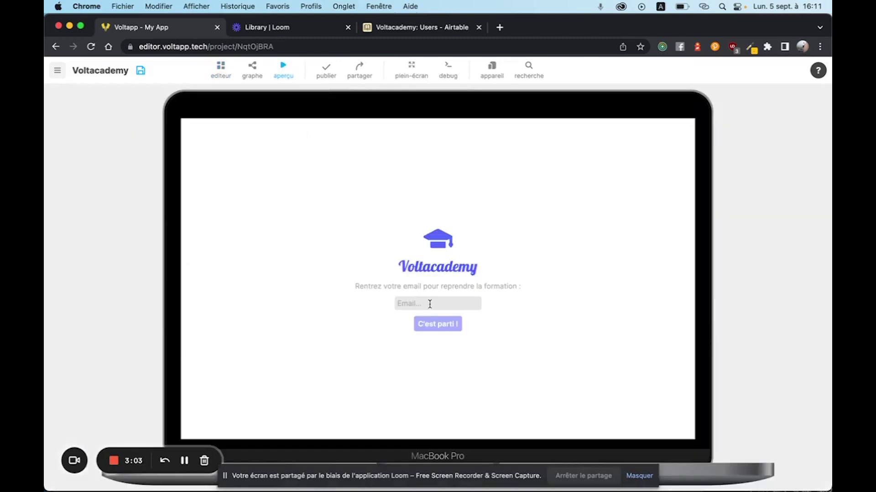
pyautogui.click(283, 71)
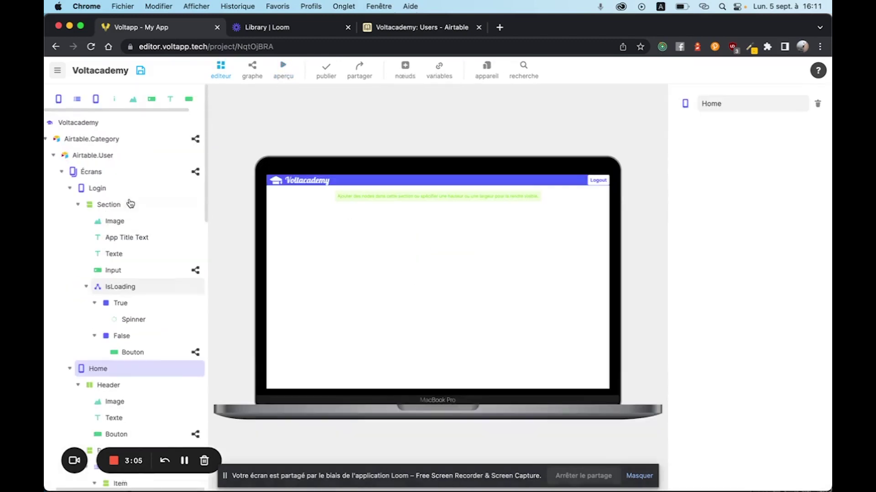
pyautogui.click(117, 190)
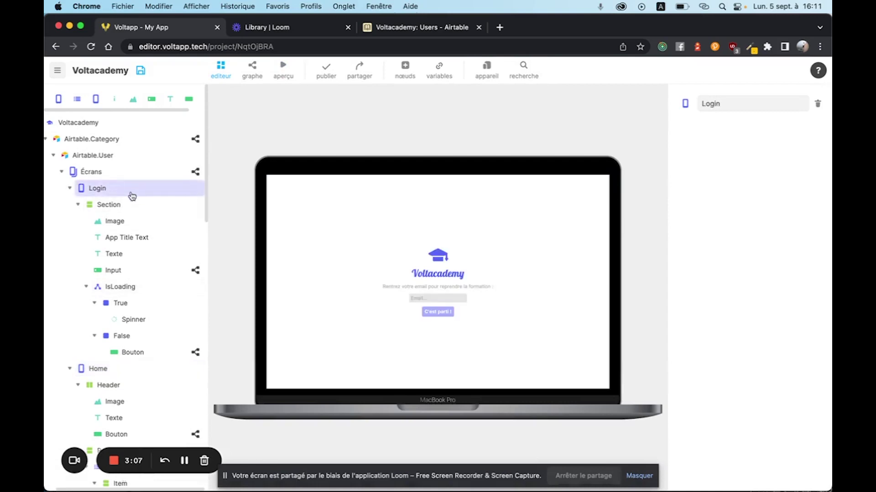
pyautogui.click(196, 353)
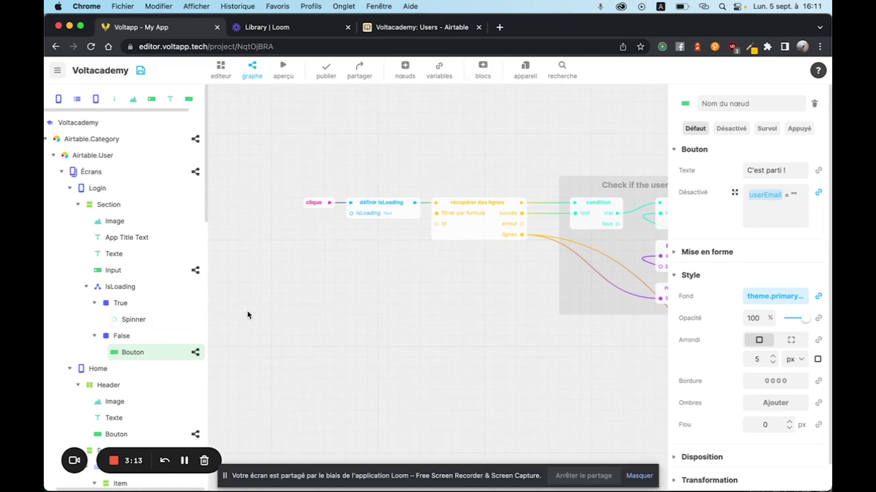
pyautogui.hscroll(5, 219, 314)
pyautogui.hscroll(5, 571, 140)
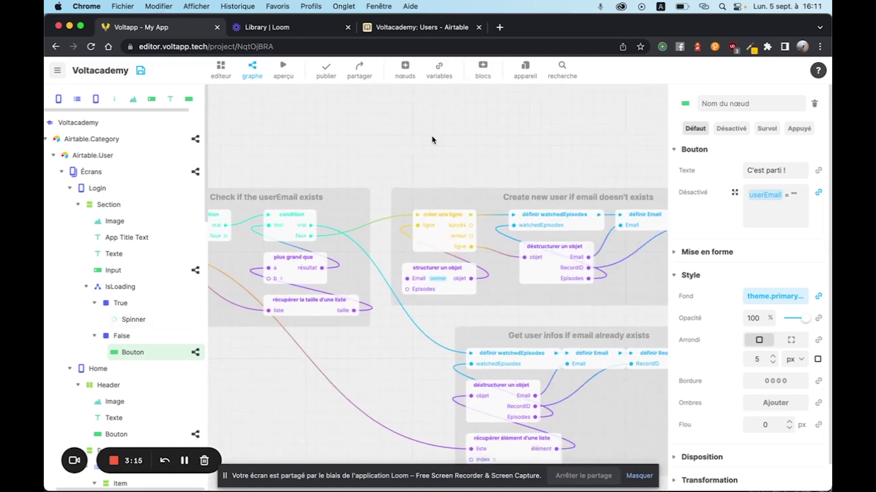
pyautogui.hscroll(5, 543, 160)
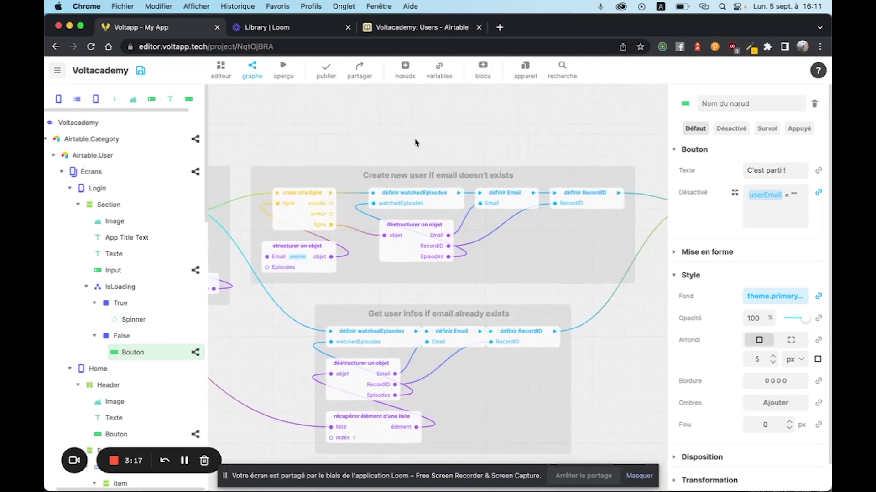
pyautogui.hscroll(3, 621, 355)
pyautogui.moveTo(593, 326); pyautogui.dragTo(356, 372)
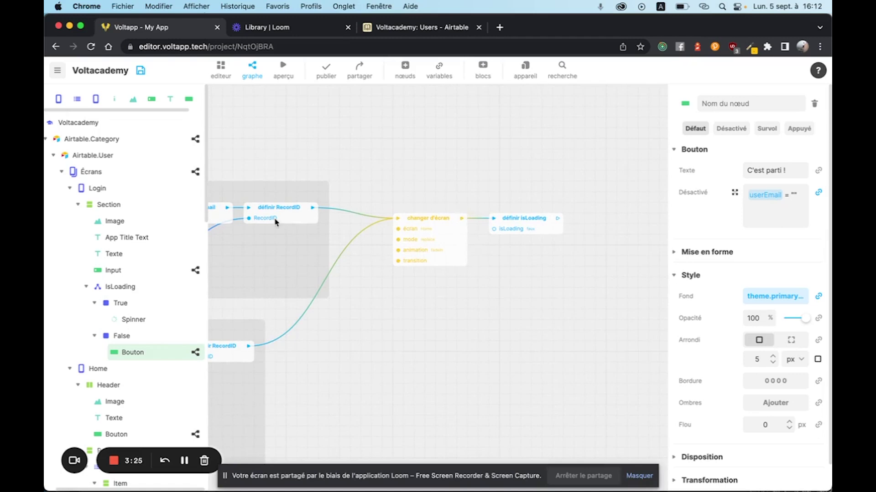
pyautogui.hscroll(-10, 464, 135)
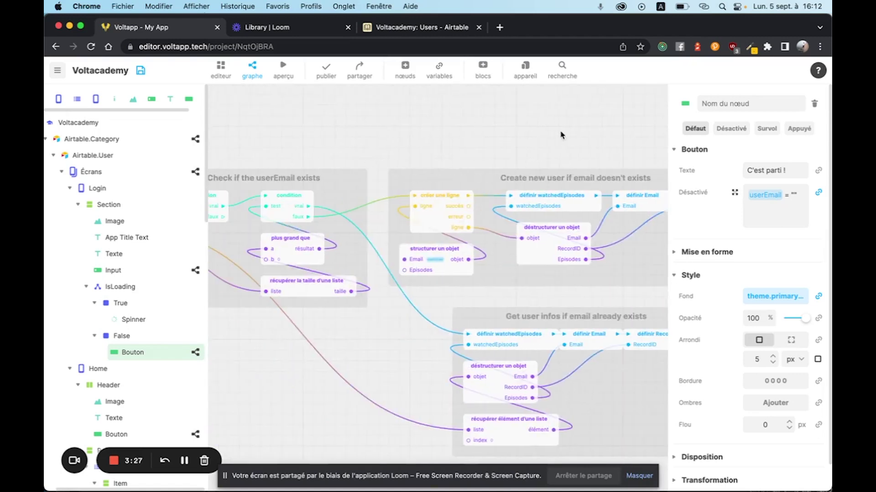
# Show the Écrans logic graph with its logout flow and on-appear screen-change condition.
pyautogui.click(180, 172)
pyautogui.scroll(-3, 276, 173)
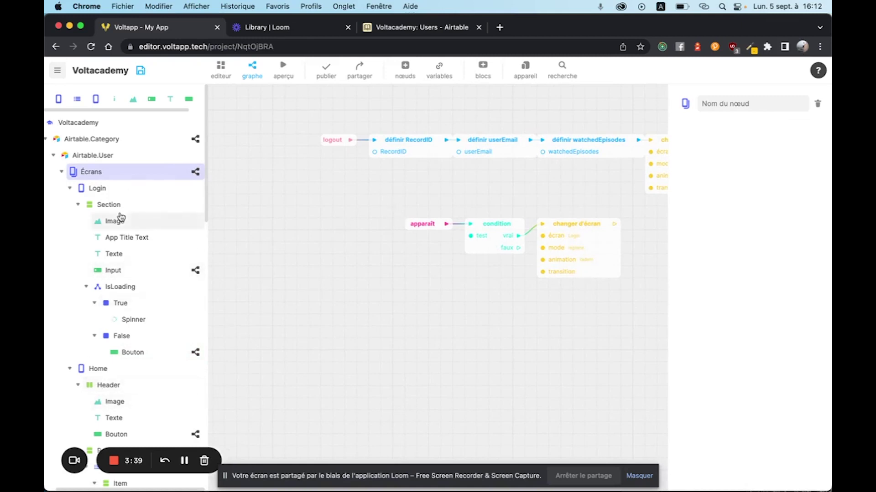
pyautogui.scroll(-2, 104, 256)
pyautogui.scroll(-2, 119, 290)
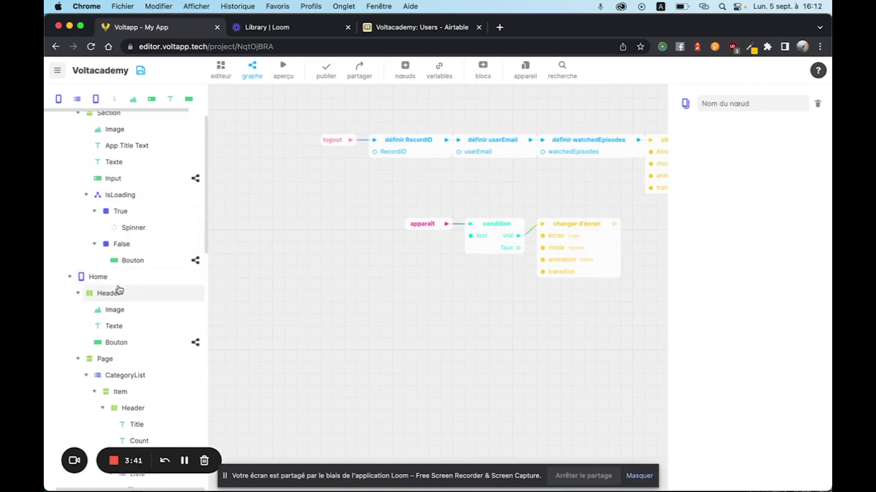
# Back in the screen editor, inspect CategoryList and its nested Liste bound to item.Episodes.
pyautogui.click(222, 68)
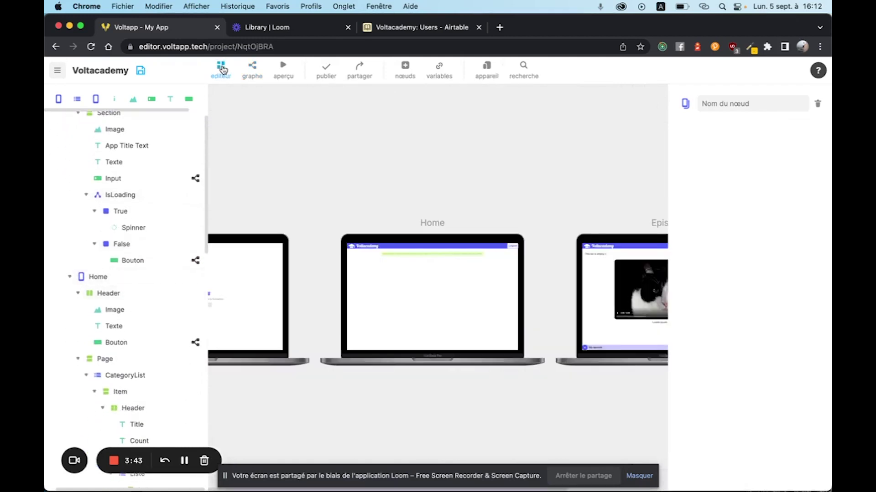
pyautogui.scroll(-4, 108, 391)
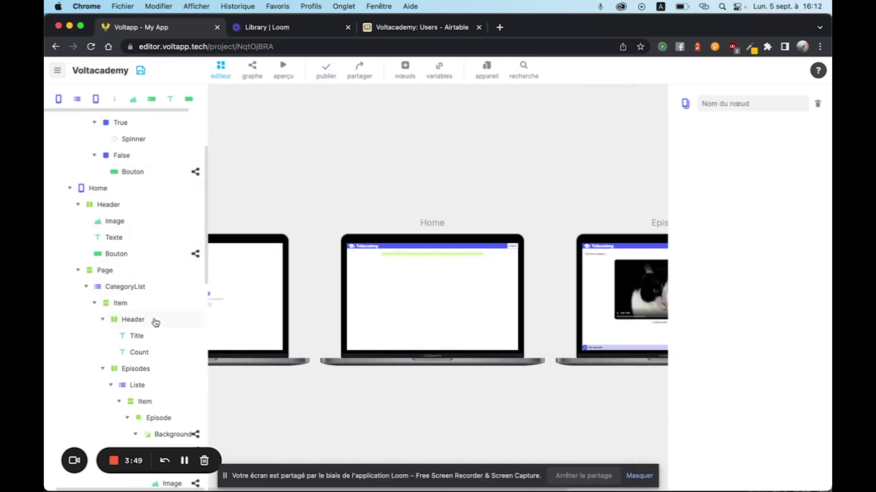
pyautogui.scroll(-3, 153, 319)
pyautogui.click(124, 223)
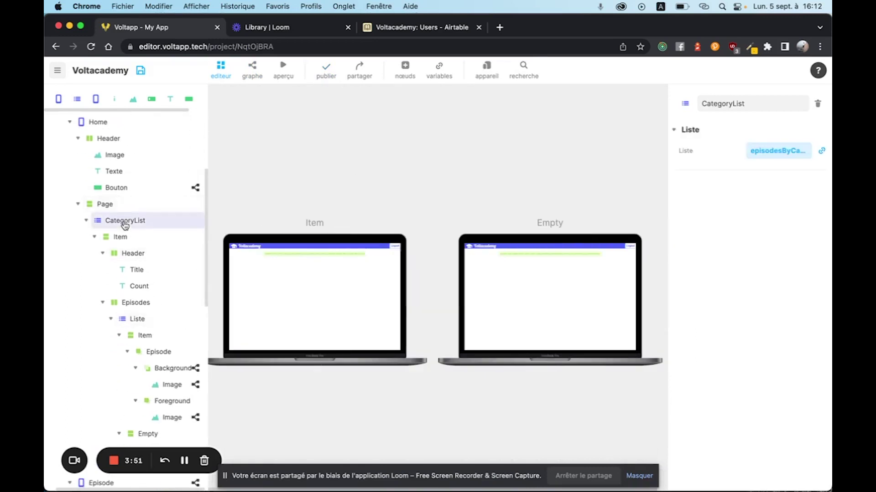
pyautogui.click(139, 319)
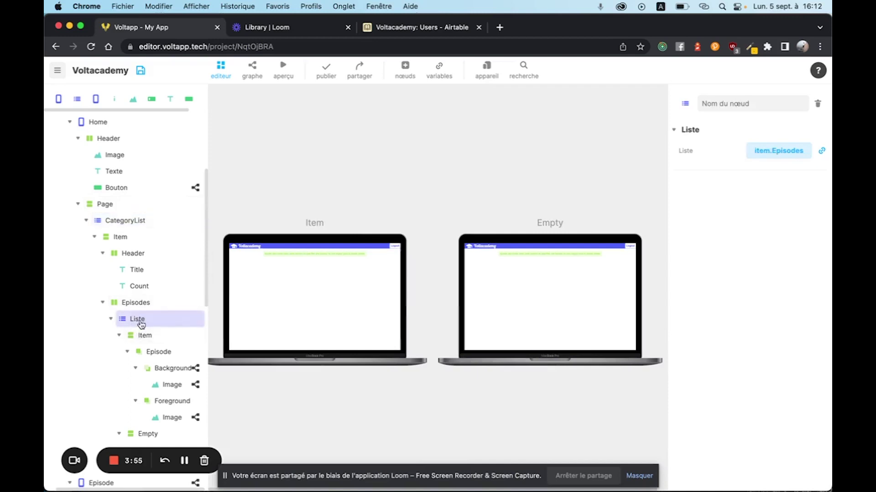
pyautogui.scroll(-10, 139, 321)
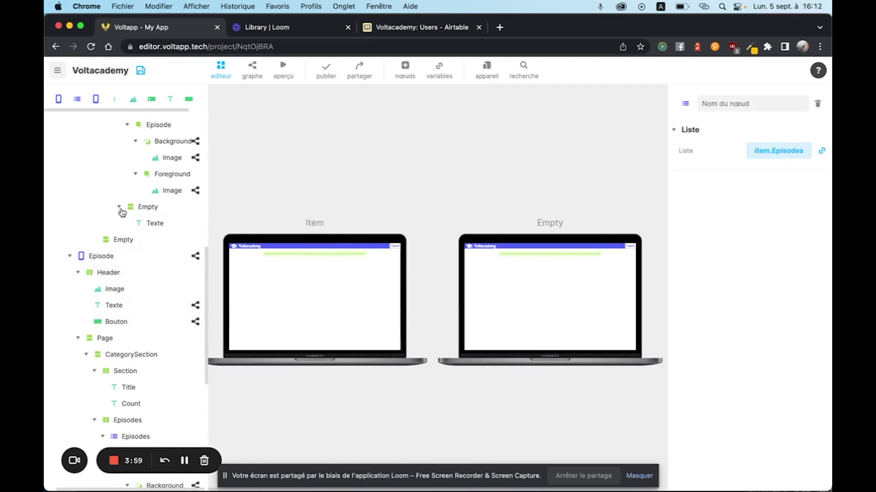
pyautogui.scroll(15, 122, 212)
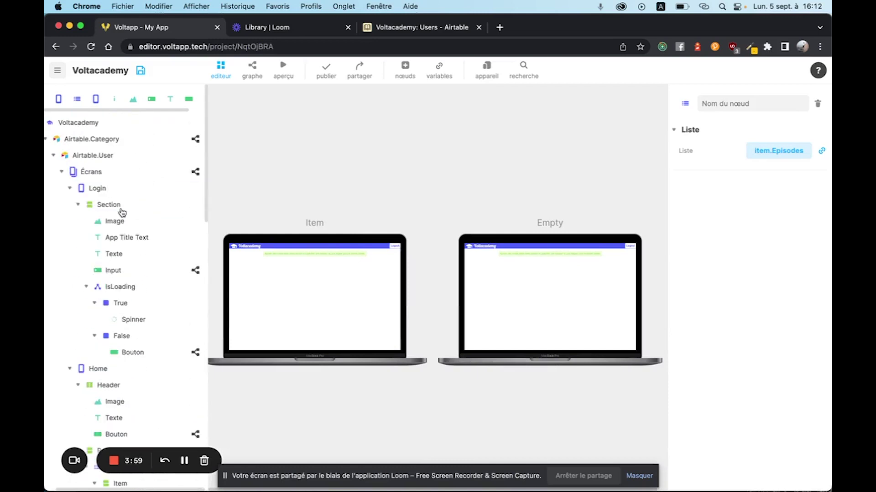
pyautogui.click(438, 69)
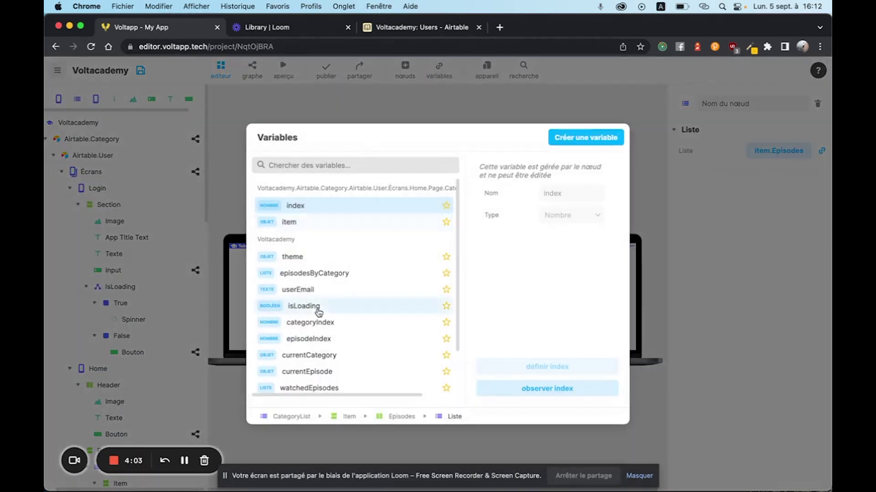
pyautogui.scroll(-2, 315, 308)
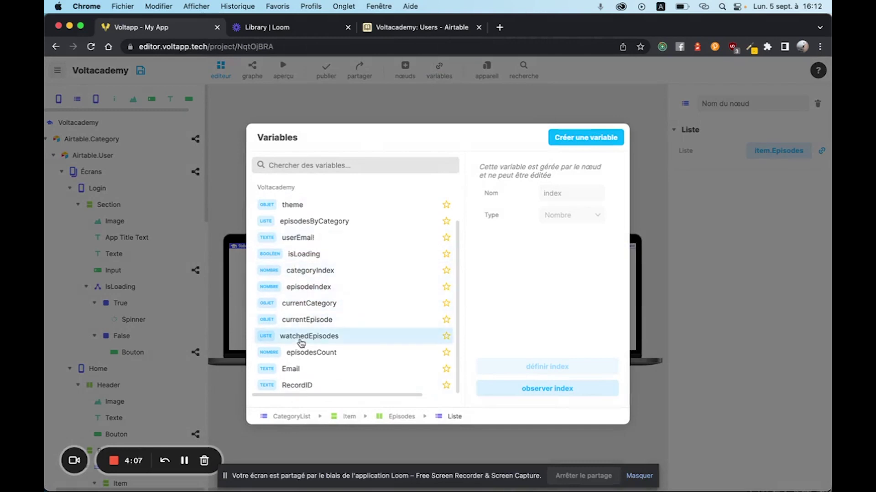
pyautogui.click(314, 222)
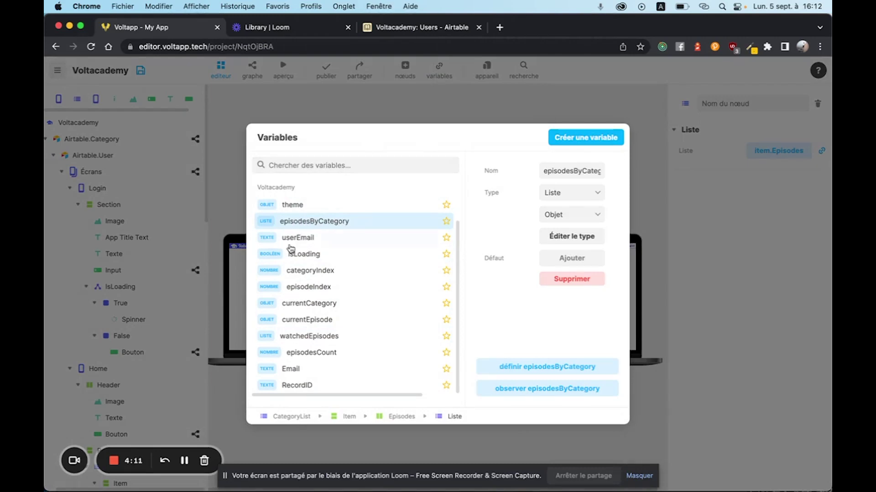
pyautogui.click(319, 287)
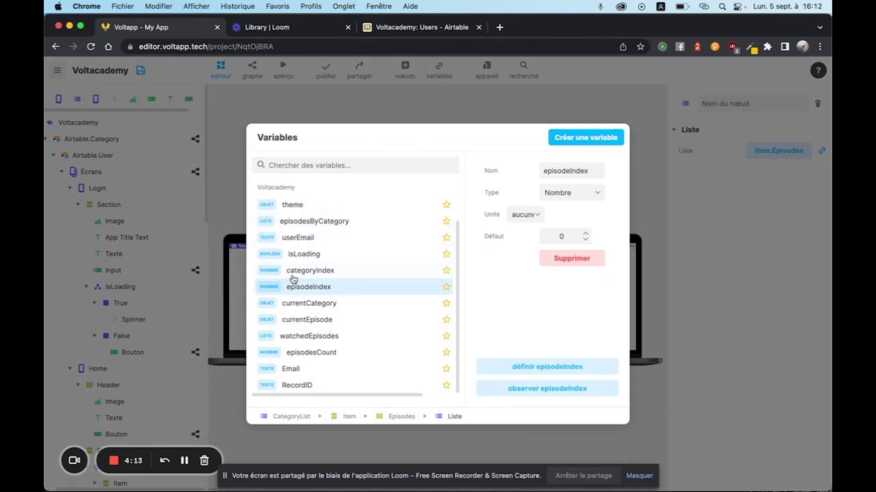
pyautogui.click(313, 271)
pyautogui.click(315, 287)
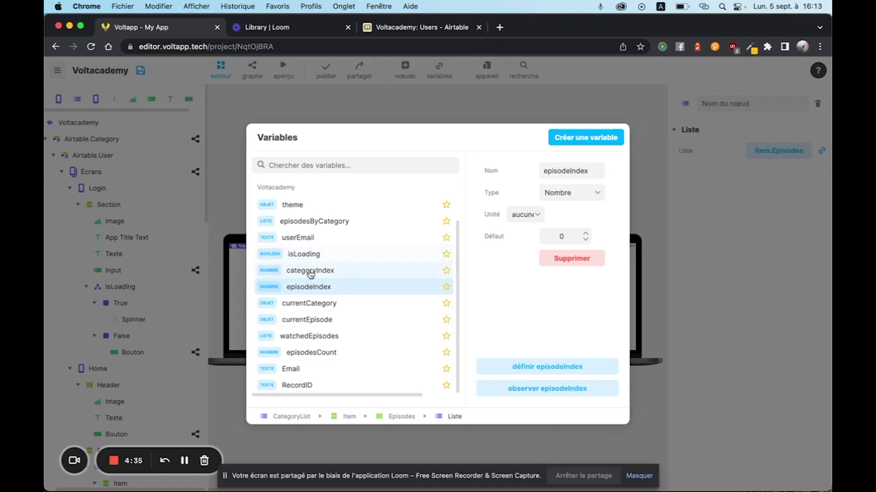
# Open the Airtable.Category graph and zoom out to see Categories rows stored in episodesByCategory.
pyautogui.click(228, 222)
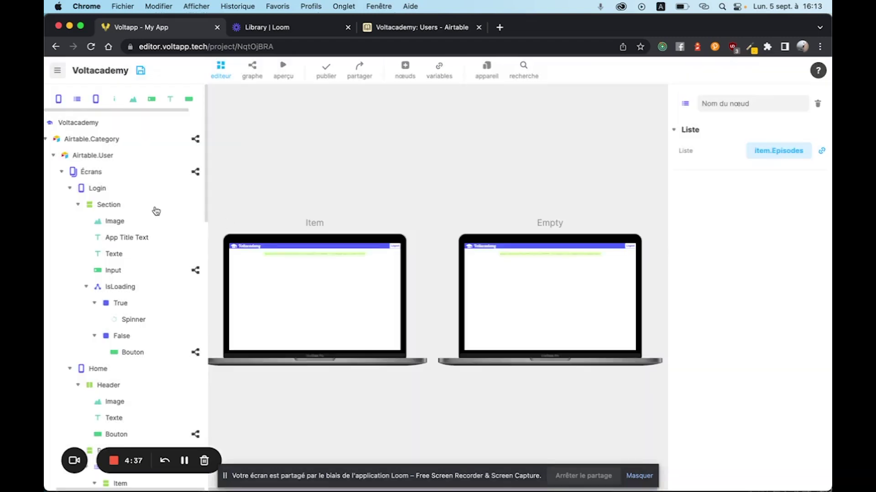
pyautogui.click(196, 139)
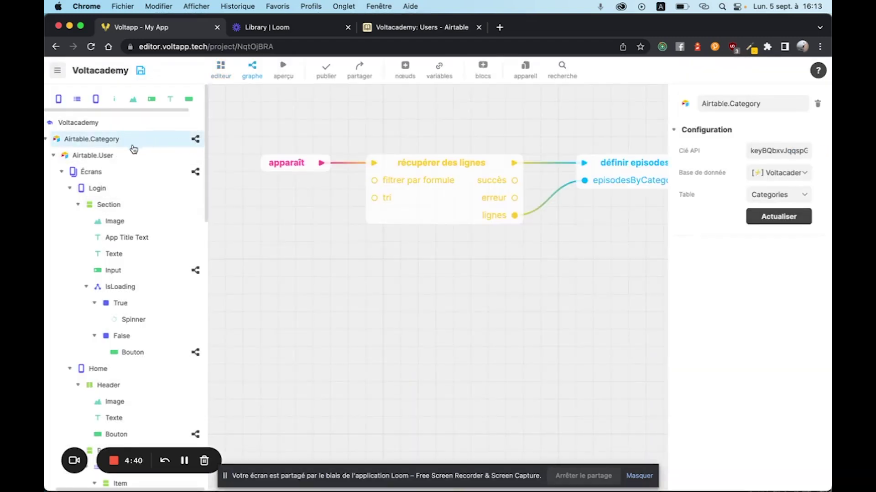
pyautogui.scroll(-3, 269, 192)
pyautogui.hscroll(2, 303, 287)
pyautogui.hscroll(-2, 319, 256)
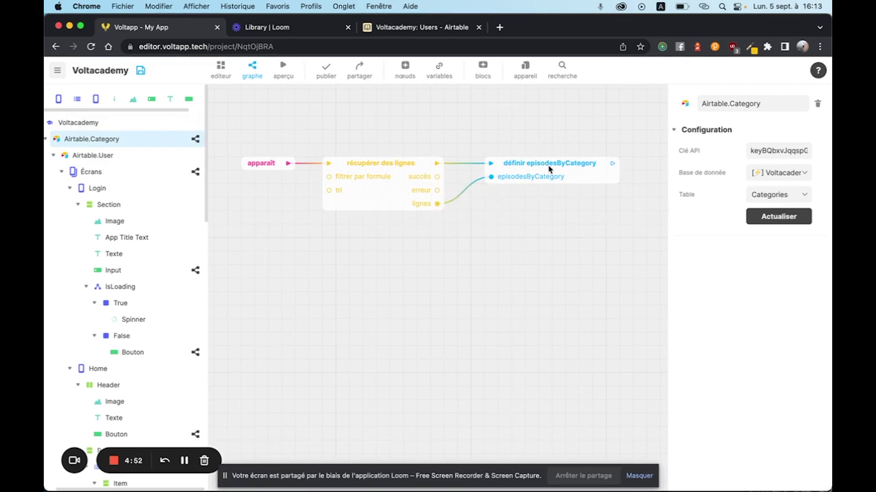
pyautogui.hscroll(-2, 507, 216)
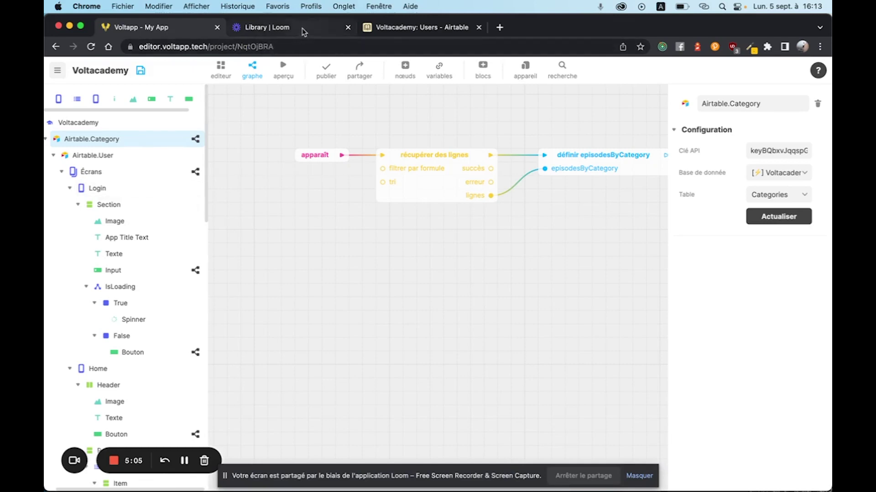
# In the Airtable base, browse the Users, Categories and Episodes tables, ending on Categories.
pyautogui.click(387, 28)
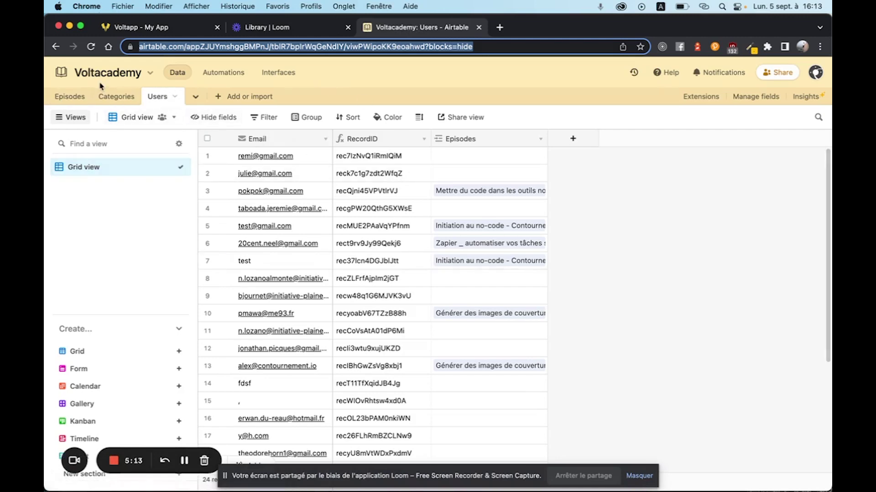
pyautogui.click(116, 96)
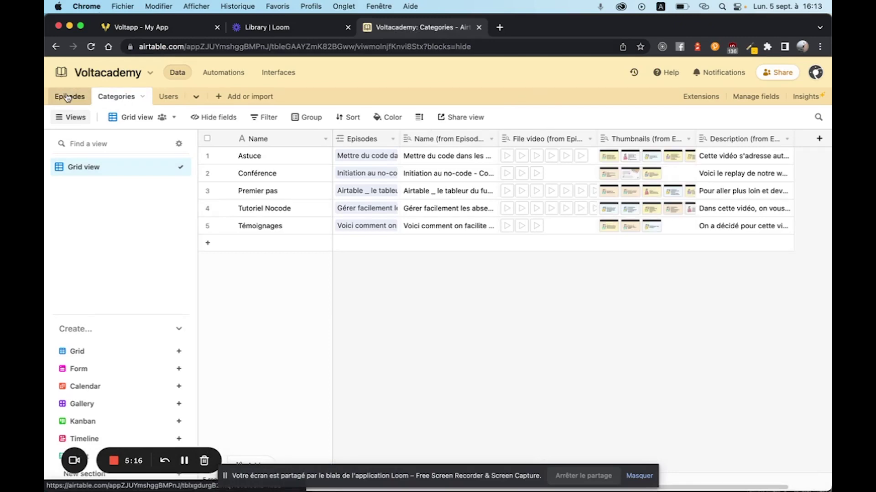
pyautogui.click(67, 97)
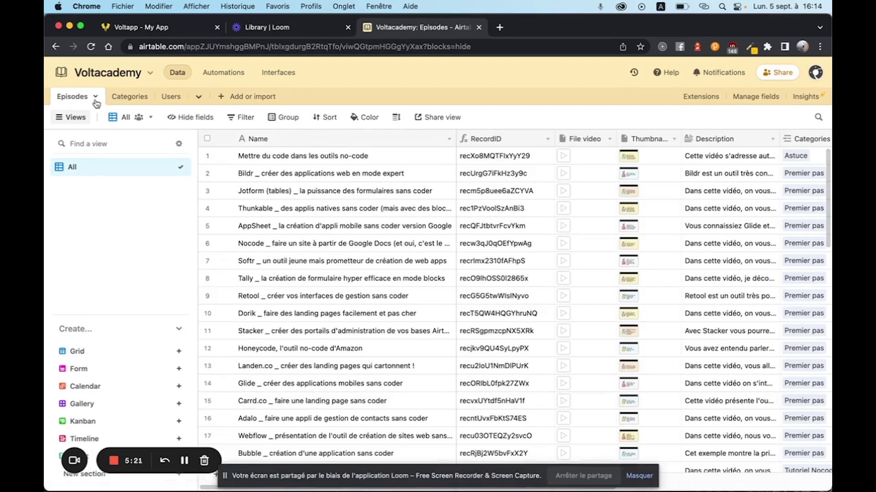
pyautogui.hscroll(5, 531, 200)
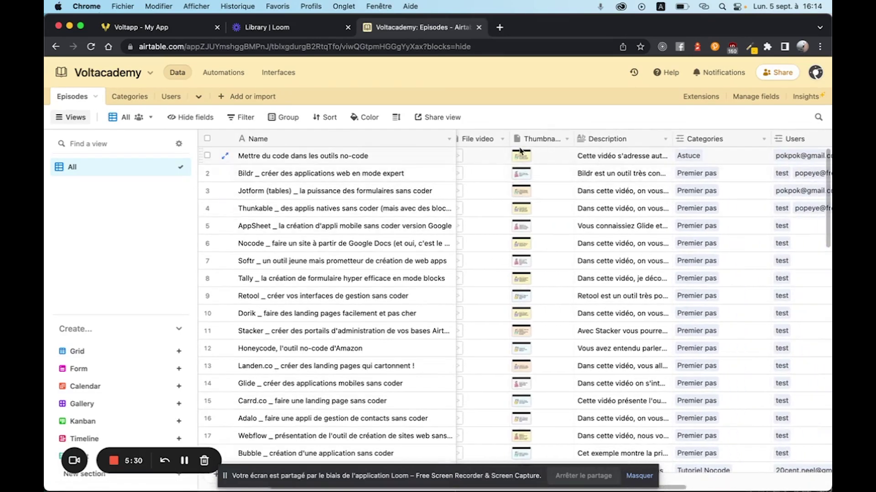
pyautogui.hscroll(6, 745, 167)
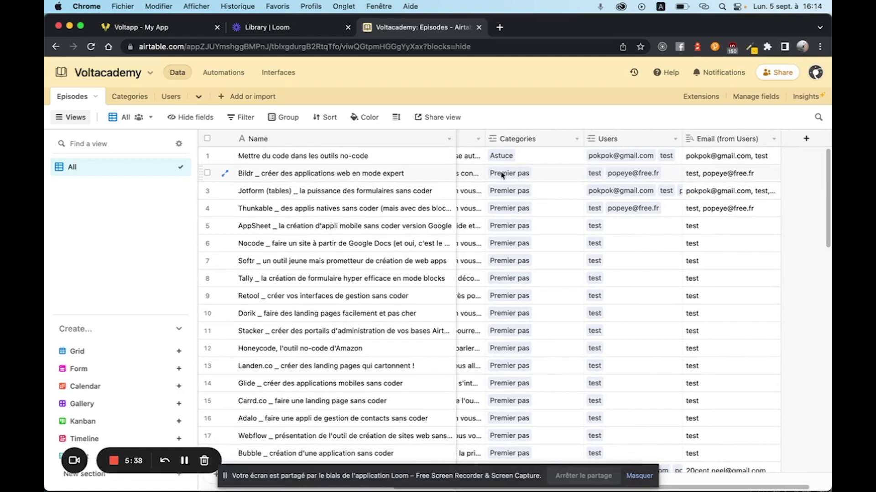
pyautogui.hscroll(-3, 534, 182)
pyautogui.hscroll(-3, 485, 167)
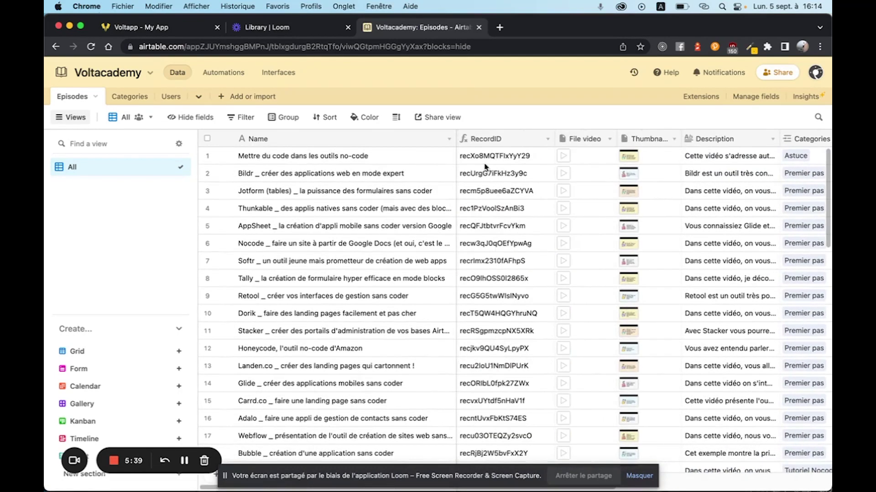
pyautogui.click(138, 98)
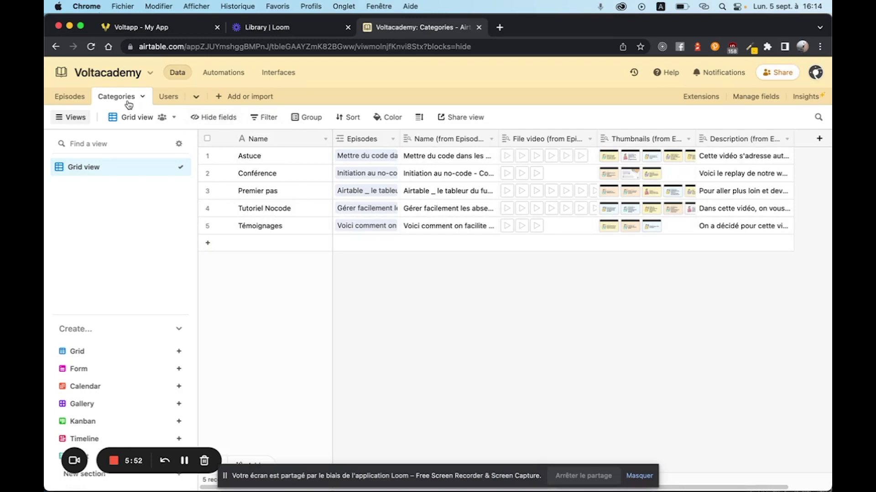
# Scroll the Episodes table to its linked Categories and Users columns, then view the Users table.
pyautogui.click(61, 97)
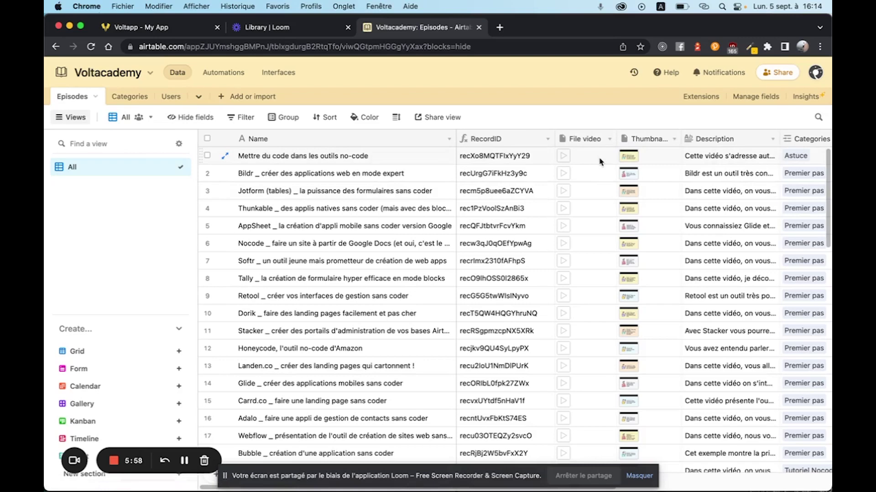
pyautogui.hscroll(10, 611, 171)
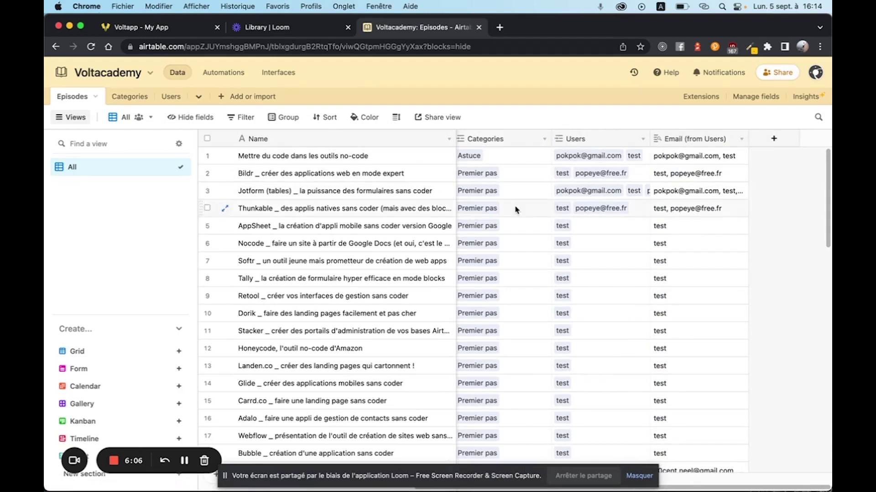
pyautogui.click(163, 96)
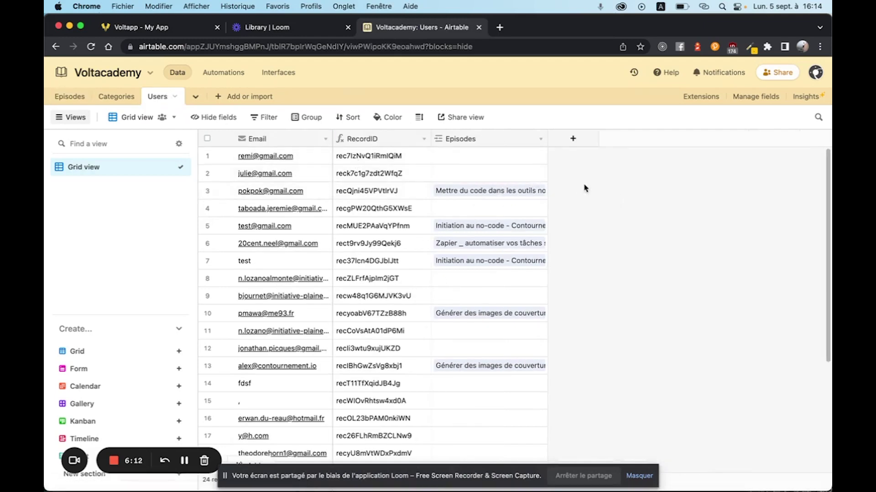
# Return to Voltapp and bring up the DoneButton's logic graph.
pyautogui.click(151, 28)
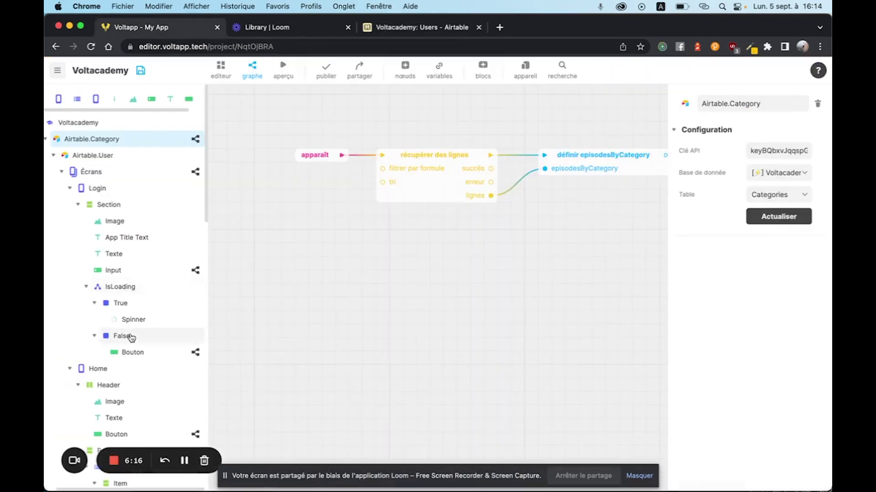
pyautogui.scroll(-10, 129, 338)
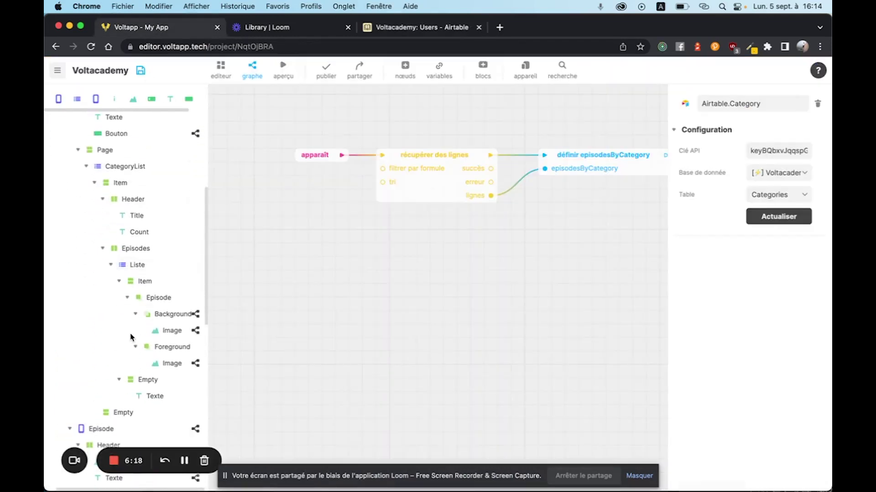
pyautogui.scroll(-15, 166, 271)
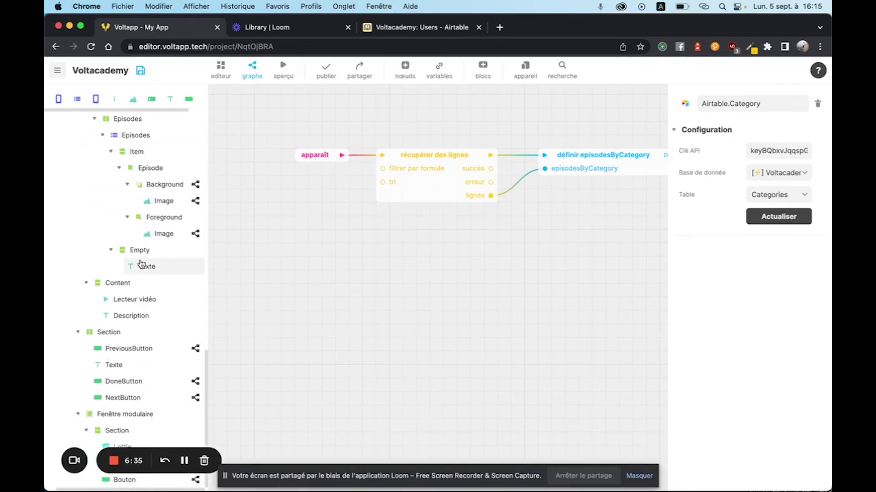
pyautogui.click(117, 383)
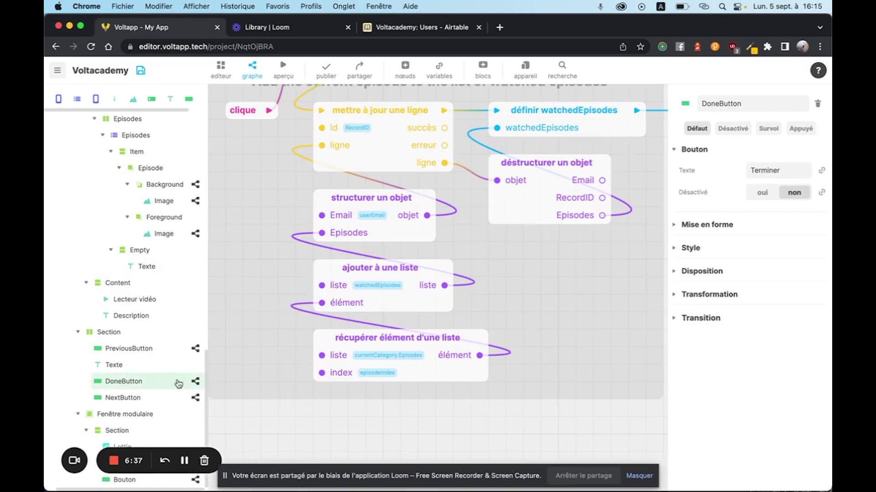
pyautogui.scroll(3, 363, 264)
pyautogui.scroll(-10, 363, 264)
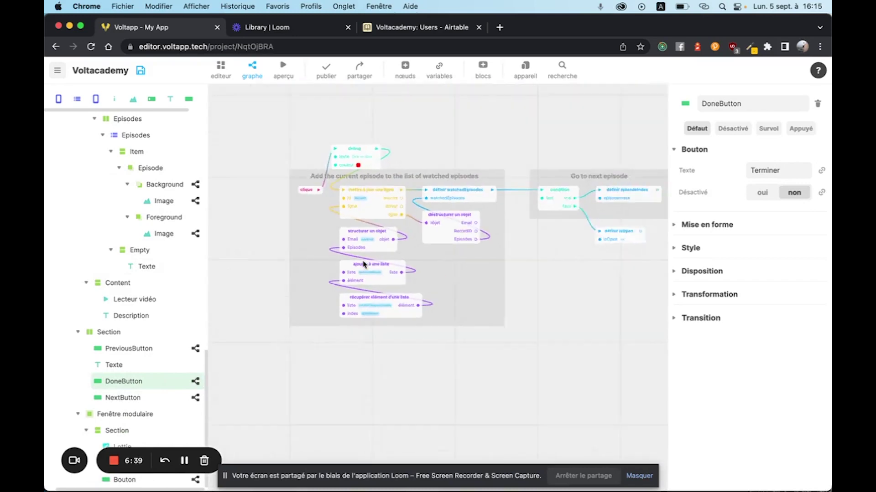
pyautogui.hscroll(2, 329, 203)
pyautogui.scroll(5, 430, 141)
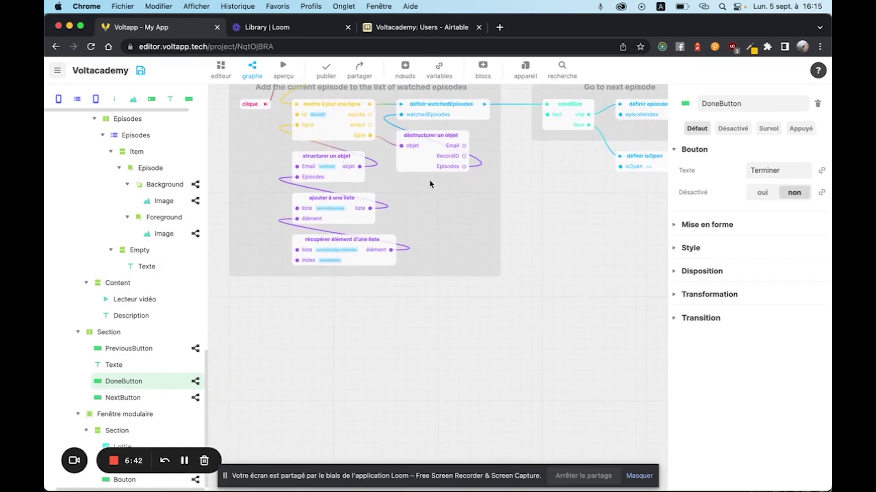
# Inspect the update-row block that adds the current episode to watchedEpisodes, then deselect it.
pyautogui.click(350, 108)
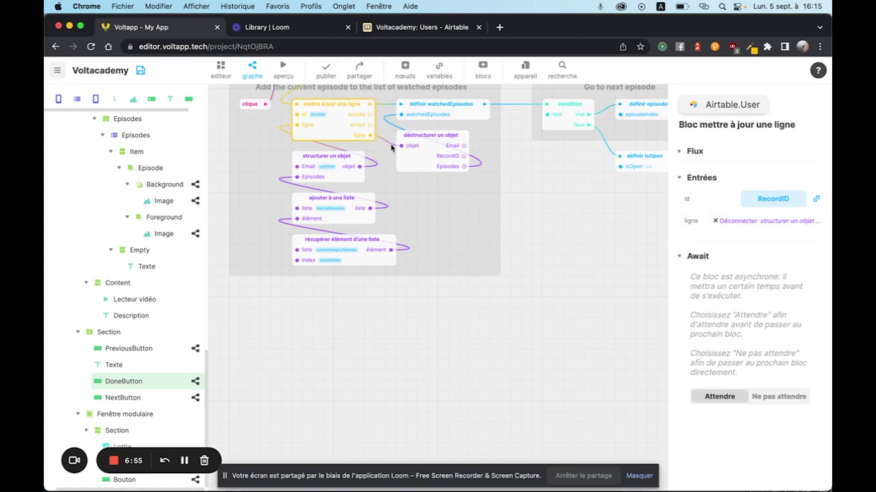
pyautogui.click(600, 206)
pyautogui.scroll(4, 570, 237)
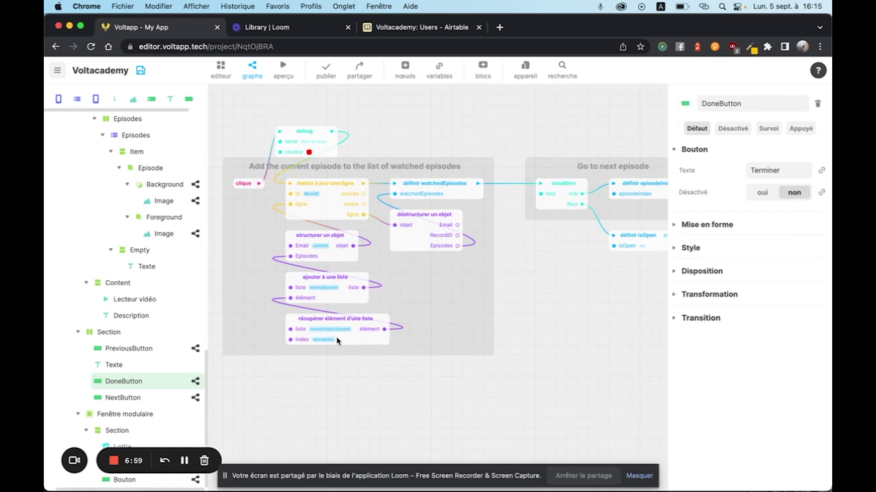
pyautogui.scroll(3, 335, 340)
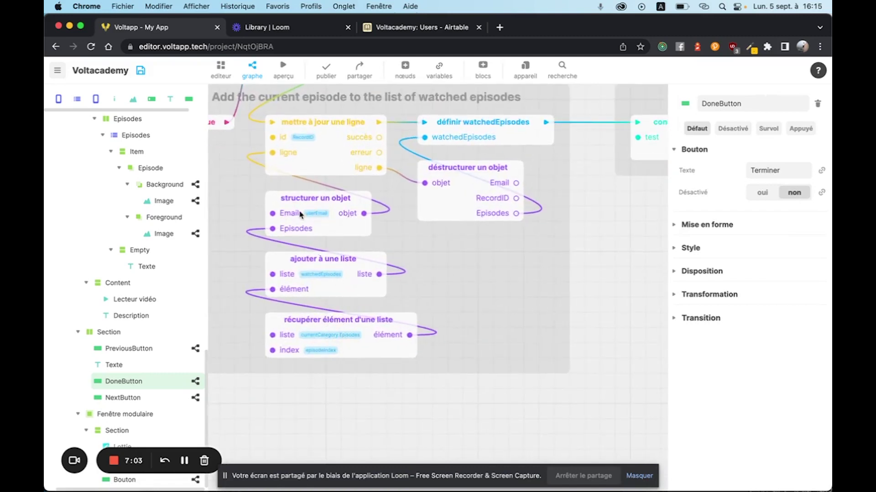
pyautogui.scroll(2, 309, 213)
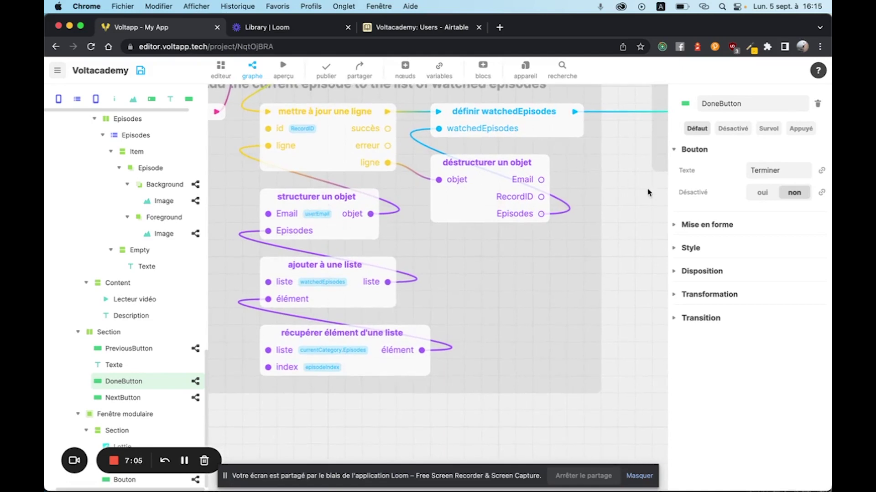
pyautogui.scroll(-5, 517, 323)
pyautogui.hscroll(3, 488, 323)
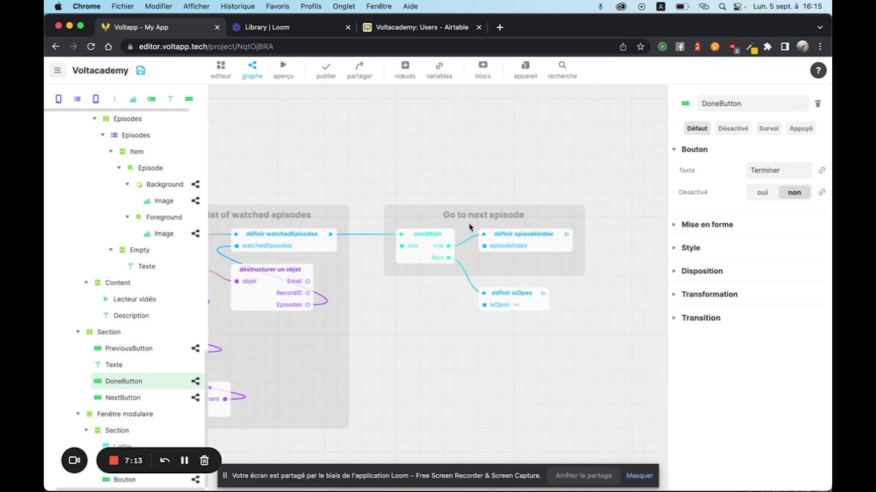
# Look at the NextButton and PreviousButton logic graphs.
pyautogui.click(137, 398)
pyautogui.click(150, 349)
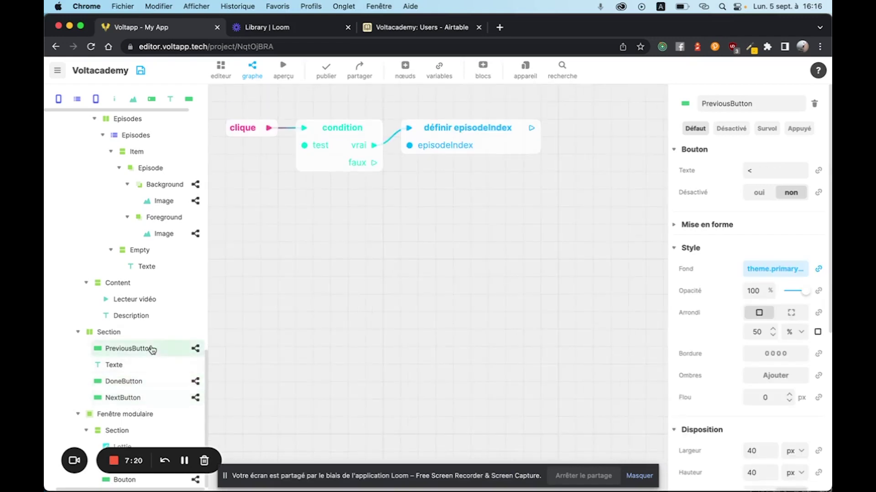
pyautogui.scroll(1, 174, 339)
pyautogui.scroll(5, 173, 338)
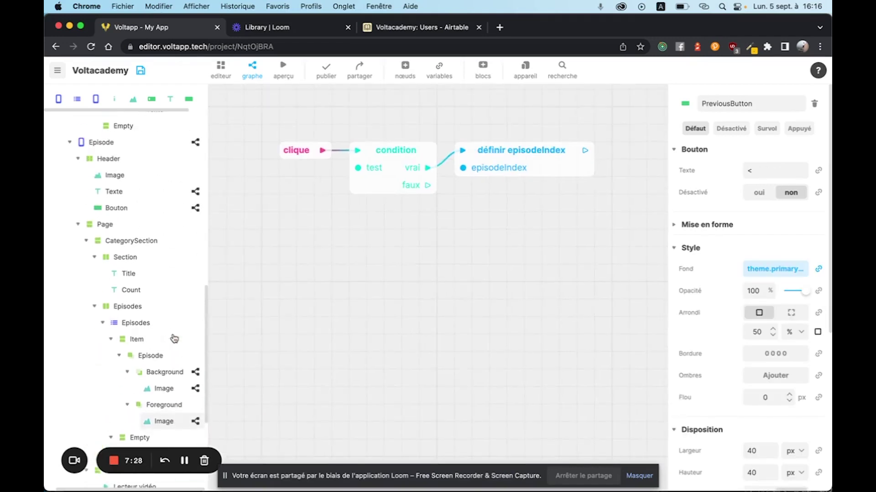
# Show the Episode screen's graph and pan across nodes building currentEpisode from Name, Video, Description.
pyautogui.click(196, 142)
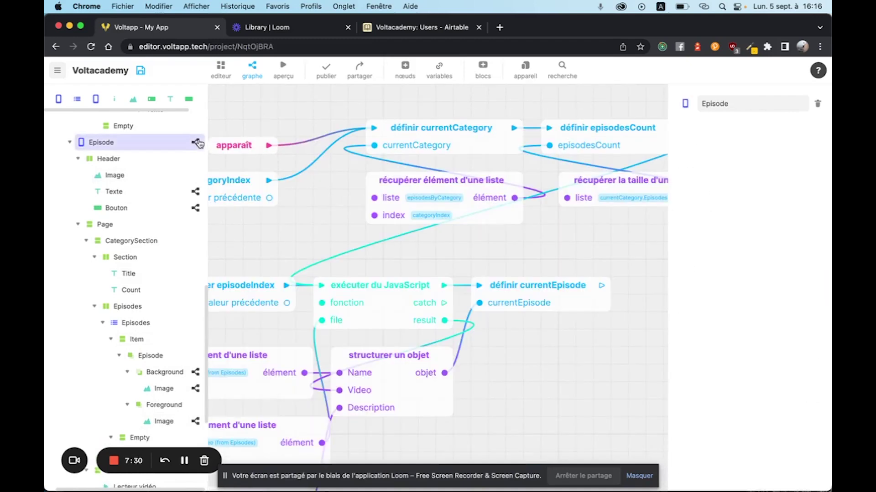
pyautogui.moveTo(241, 224); pyautogui.dragTo(413, 197)
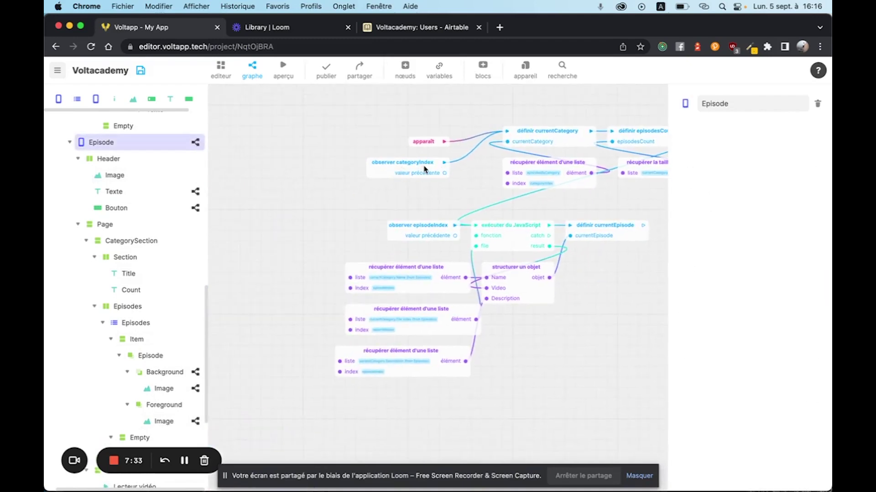
pyautogui.moveTo(617, 307); pyautogui.dragTo(494, 311)
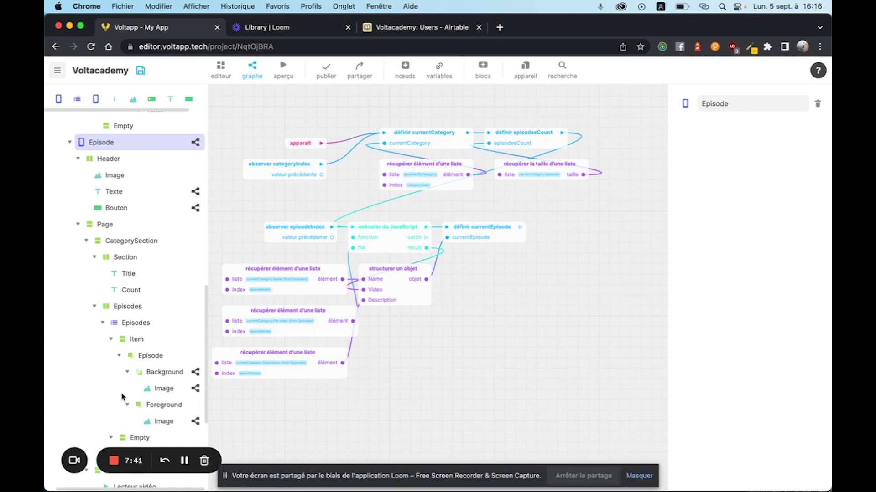
pyautogui.scroll(-10, 122, 397)
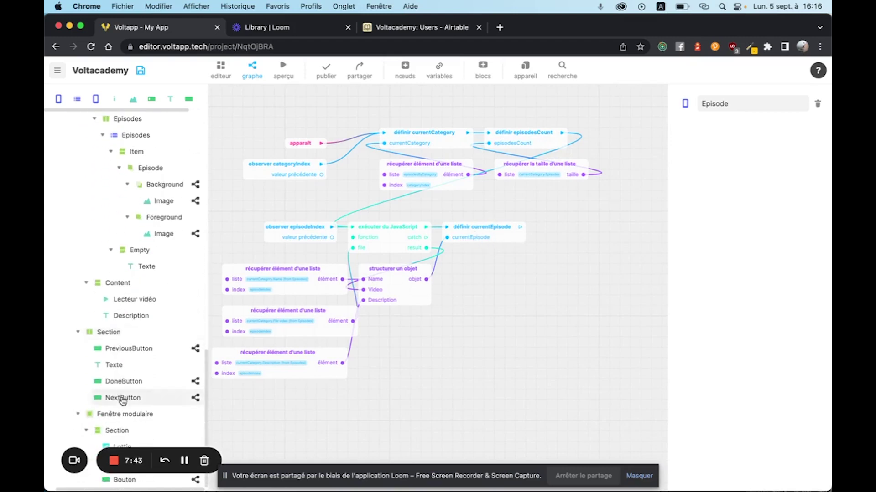
pyautogui.scroll(14, 122, 397)
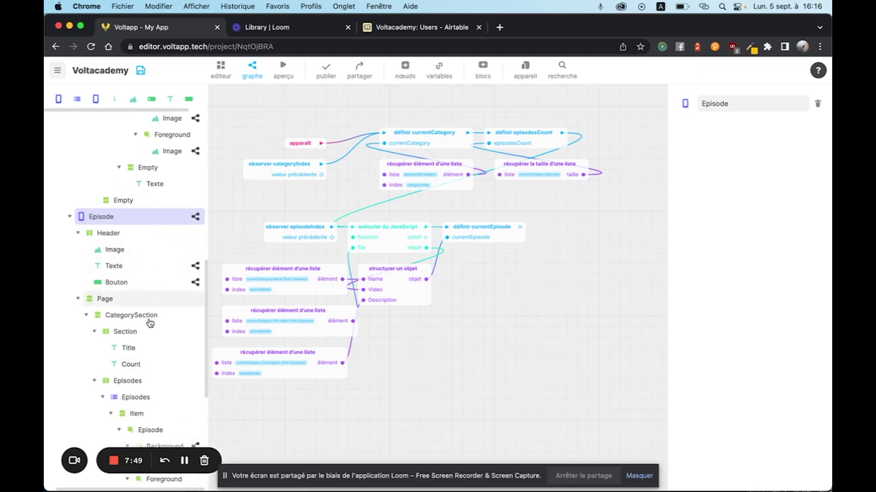
# Preview the Voltacademy login screen, then reload Airtable.User data from the Voltacademy Users table.
pyautogui.click(286, 71)
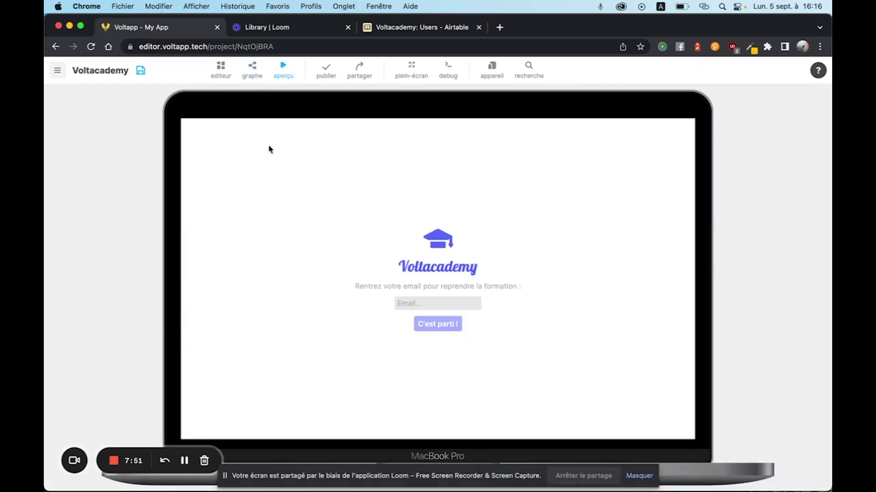
pyautogui.click(285, 72)
pyautogui.scroll(10, 140, 250)
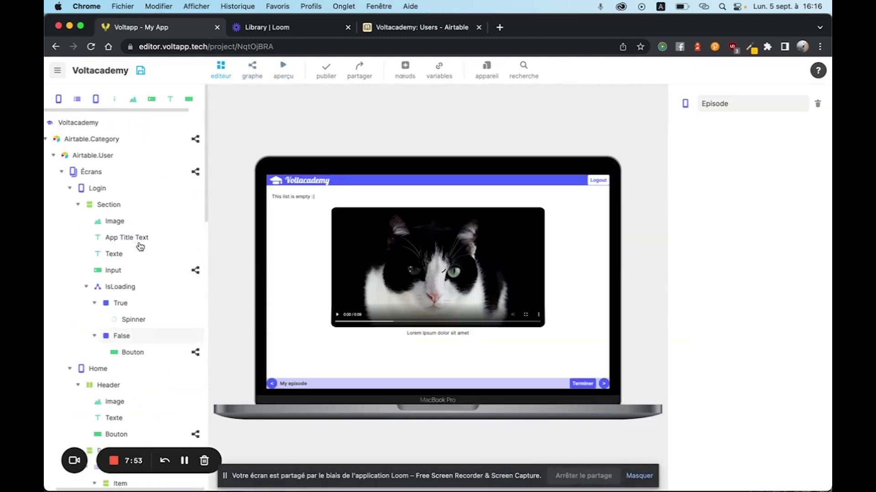
pyautogui.click(114, 155)
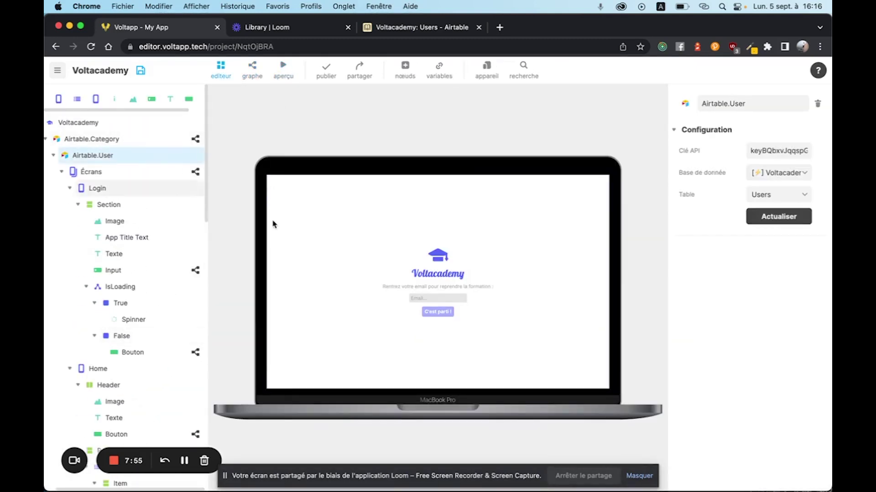
pyautogui.click(764, 225)
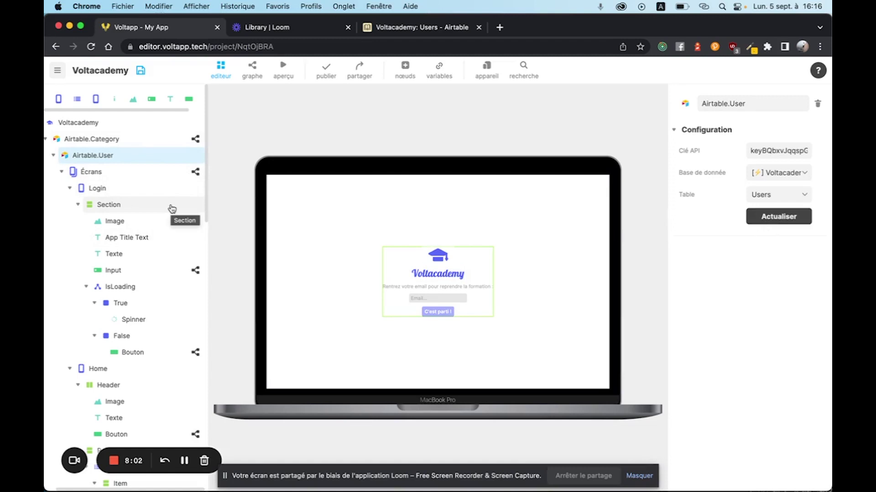
pyautogui.scroll(-10, 132, 292)
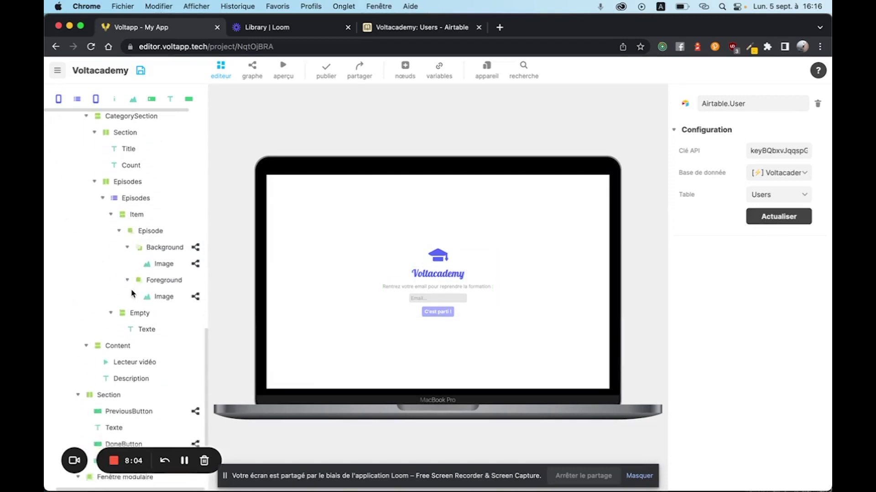